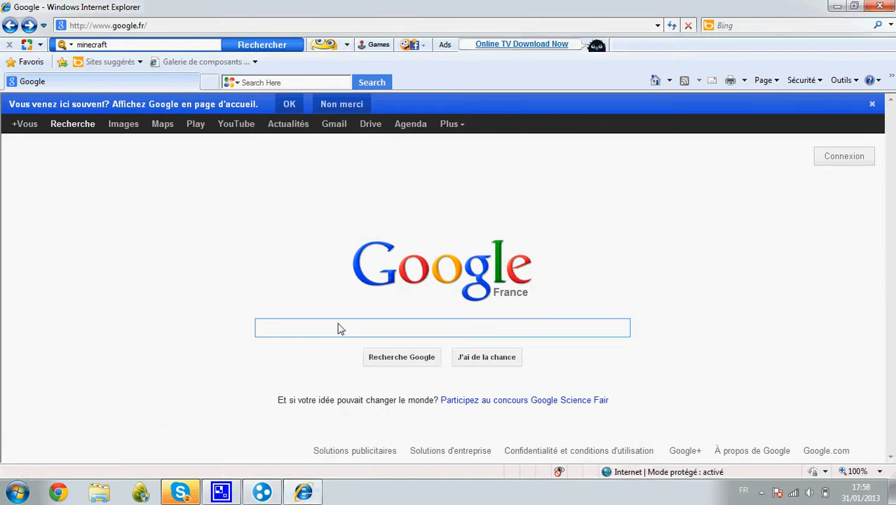
Search Google for 'minecraft' and open the official Minecraft site from the top result.
text(minecraftf)
key(BackSpace)
key(BackSpace)
key(BackSpace)
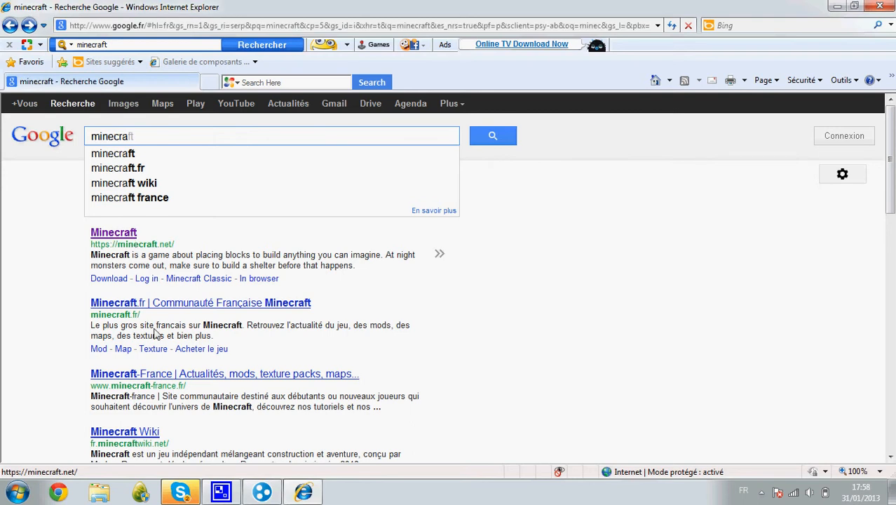
click(129, 239)
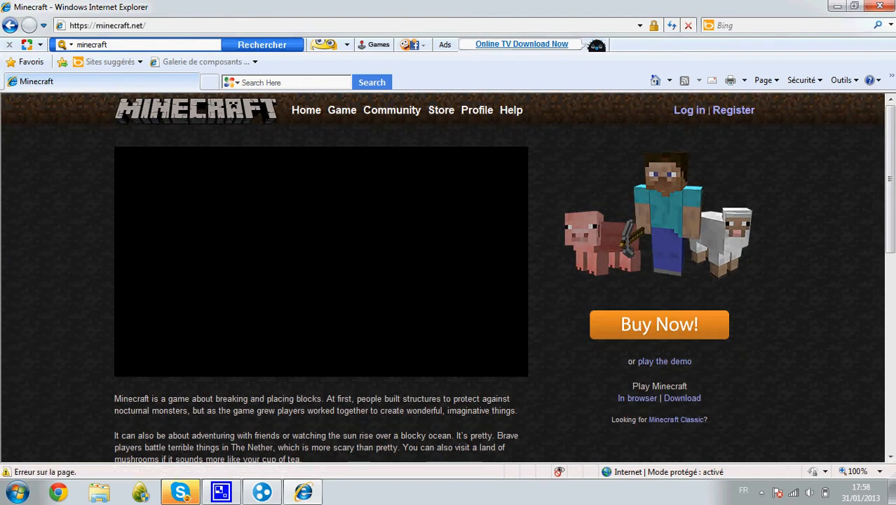
Go to minecraft.net's Download page and start downloading Minecraft_Server.exe.
drag(891, 187, 892, 259)
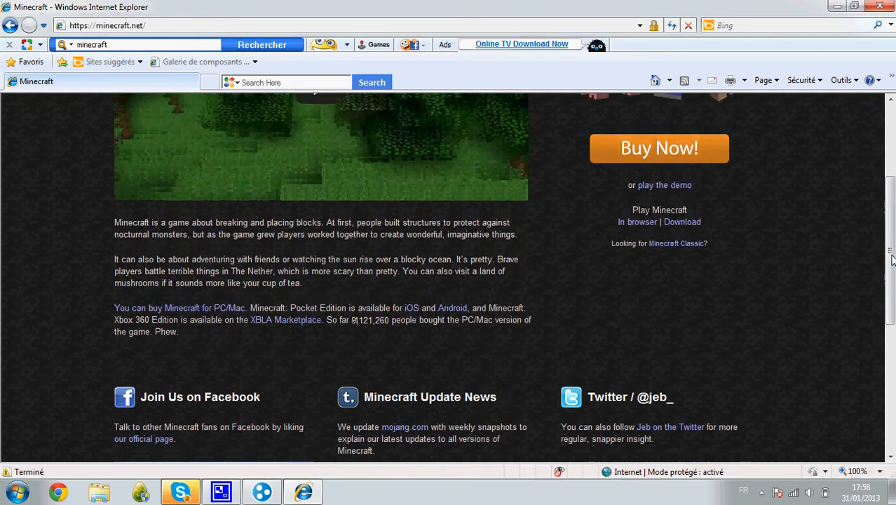
click(677, 223)
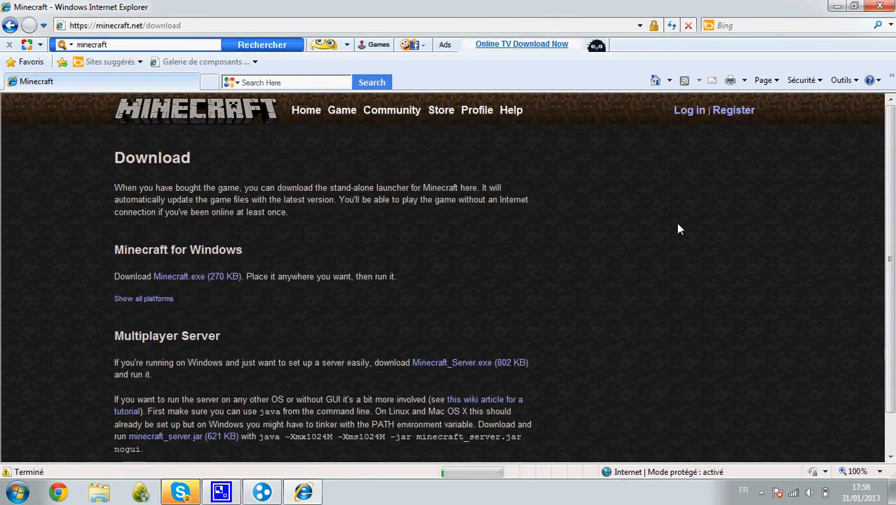
drag(891, 180, 891, 209)
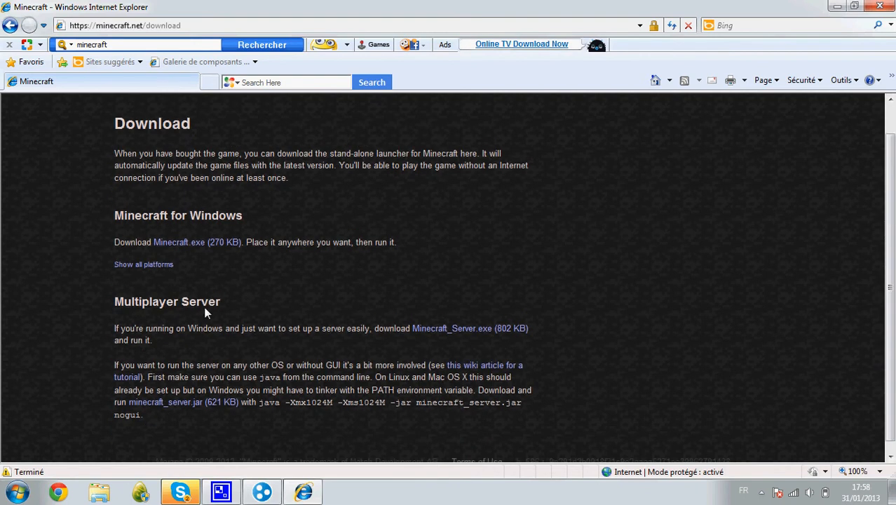
click(423, 328)
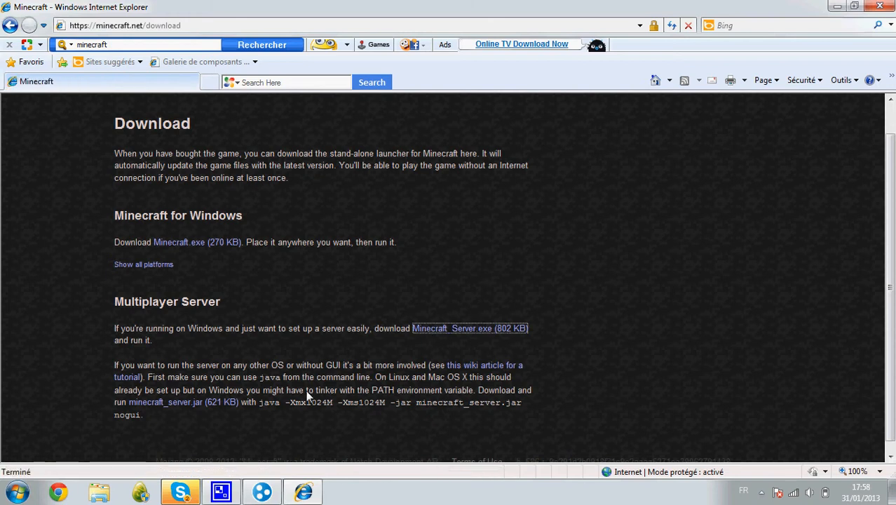
Let Media Finder attempt the server download in its lite version and dismiss the resulting error.
click(506, 309)
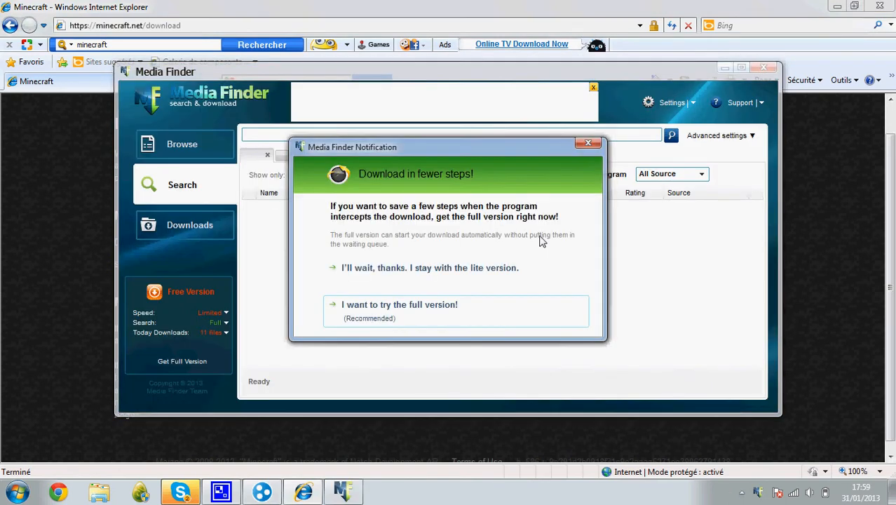
click(592, 145)
click(474, 278)
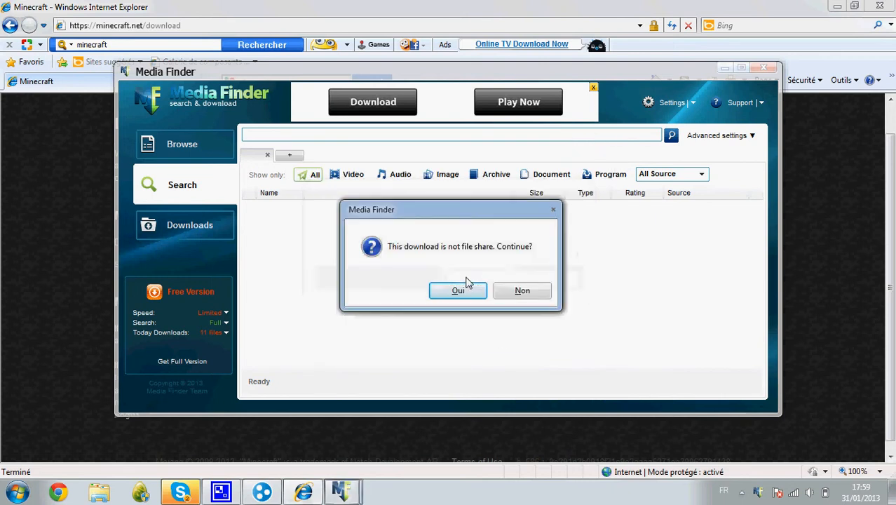
click(468, 285)
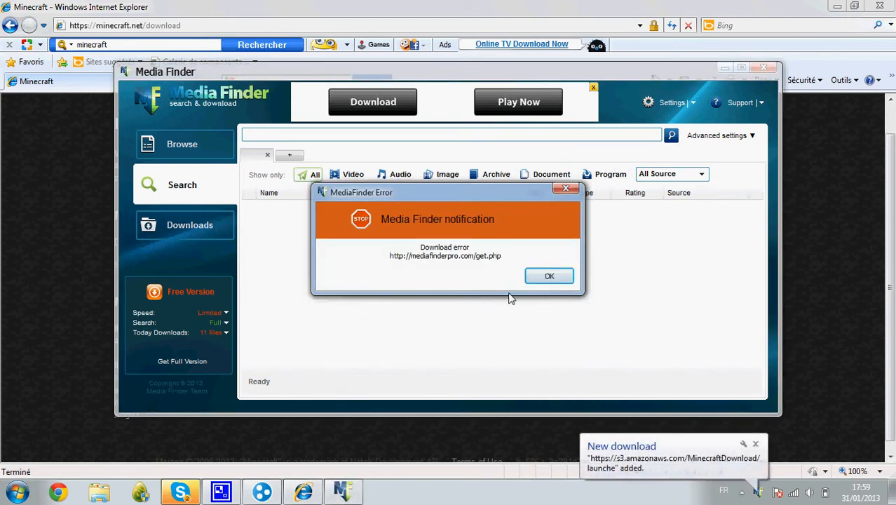
click(535, 277)
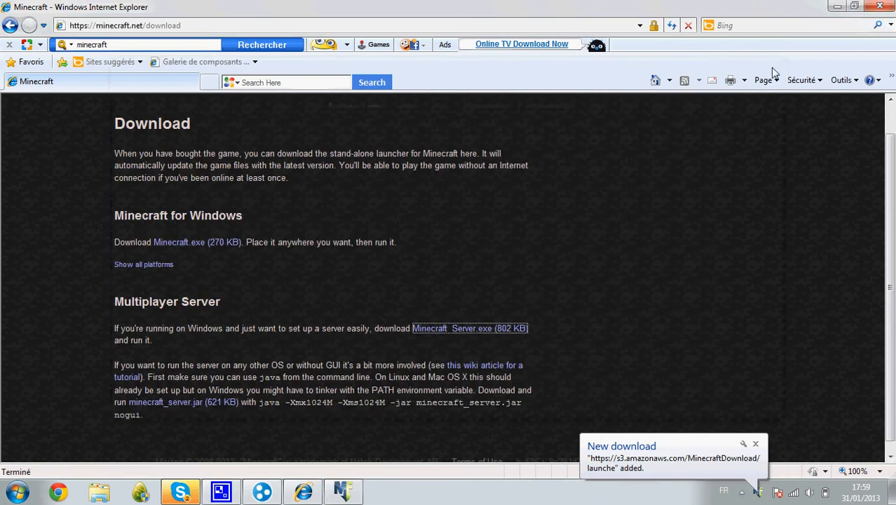
Close Media Finder, refuse its handling of the retried download, and close Internet Explorer.
click(763, 68)
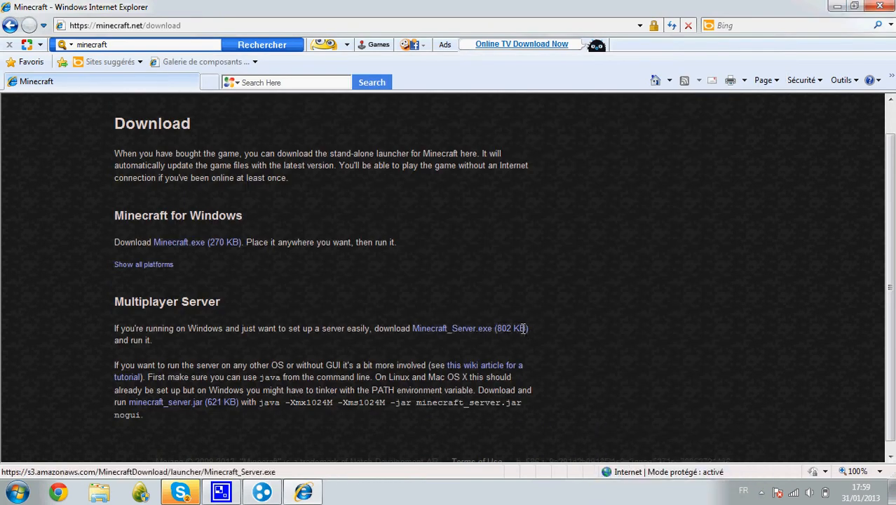
click(523, 328)
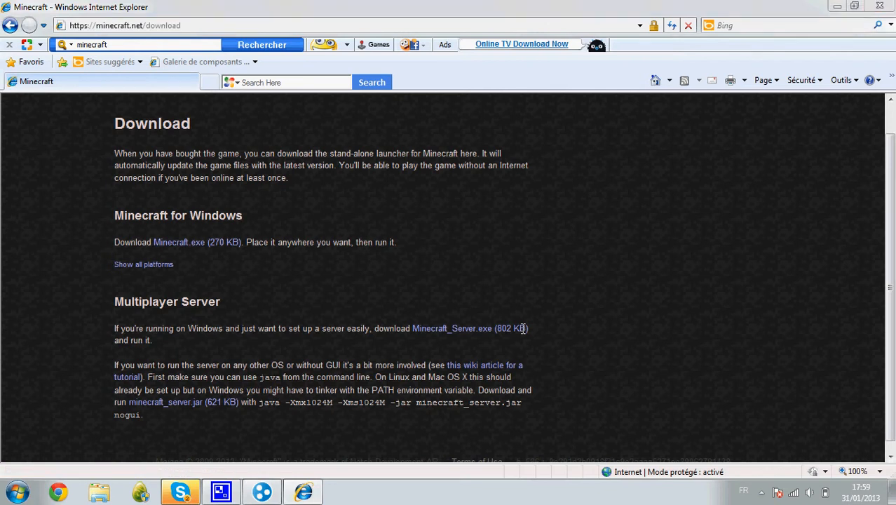
click(567, 309)
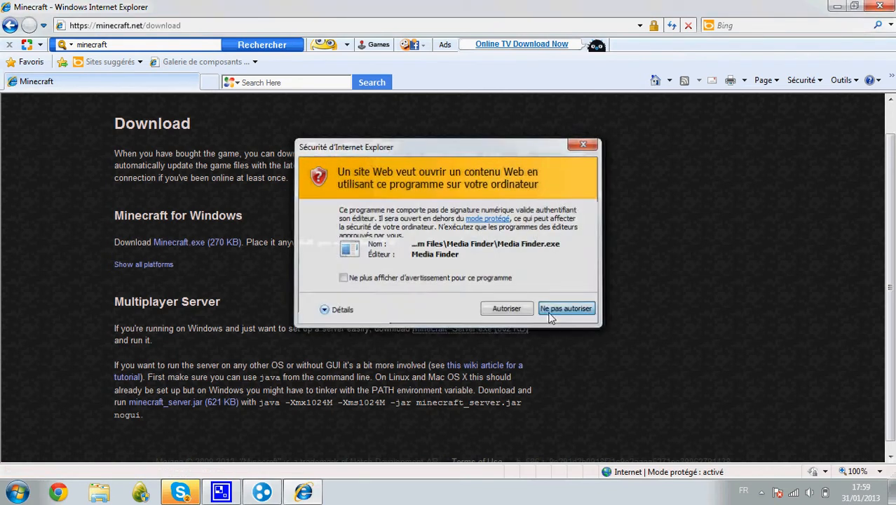
click(878, 8)
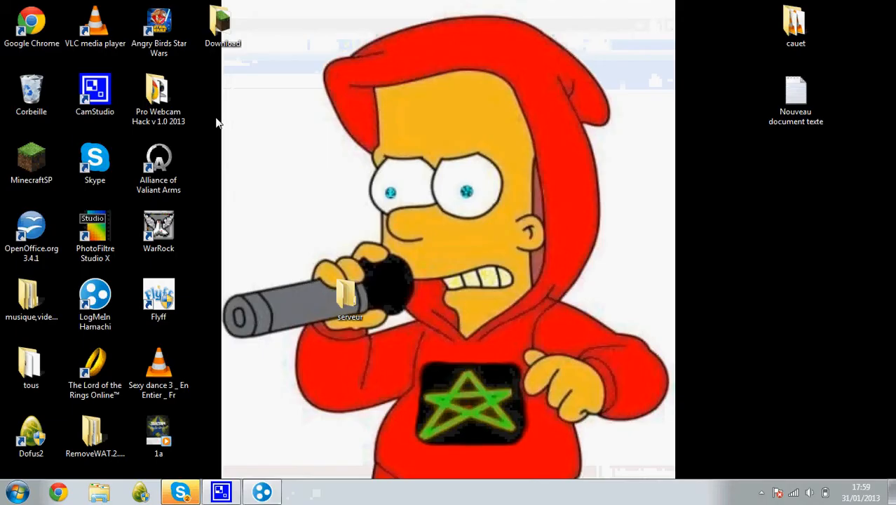
Move Minecraft_Server from the Download folder to the desktop and delete the Download folder.
double_click(219, 48)
drag(477, 167, 291, 183)
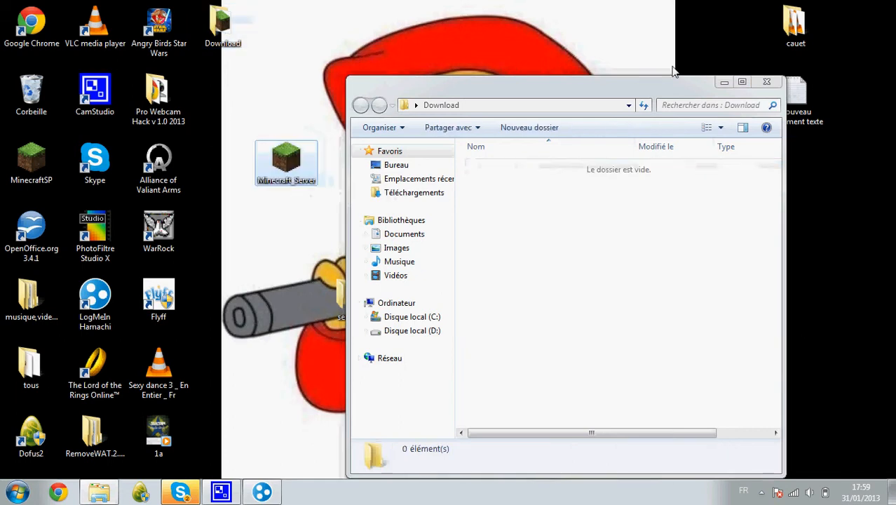
click(760, 87)
drag(218, 30, 28, 98)
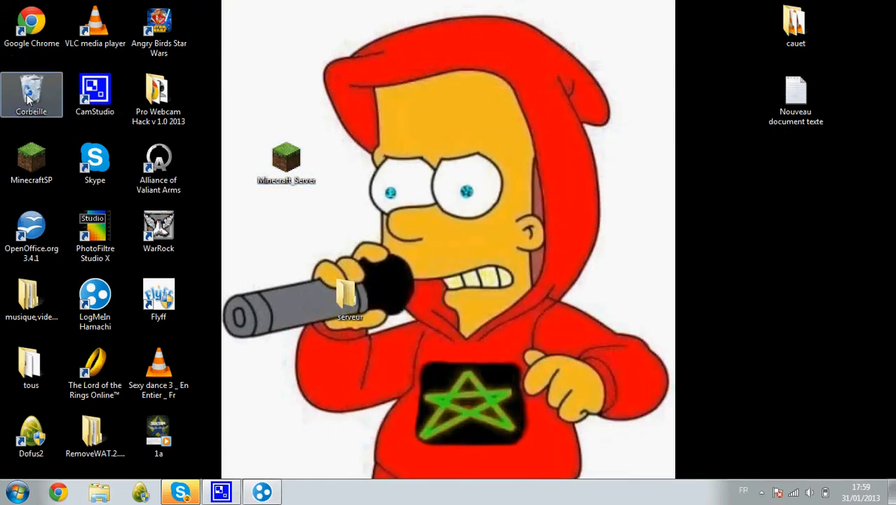
Move Minecraft_Server into the serveur folder and launch the server from there.
click(273, 183)
double_click(363, 300)
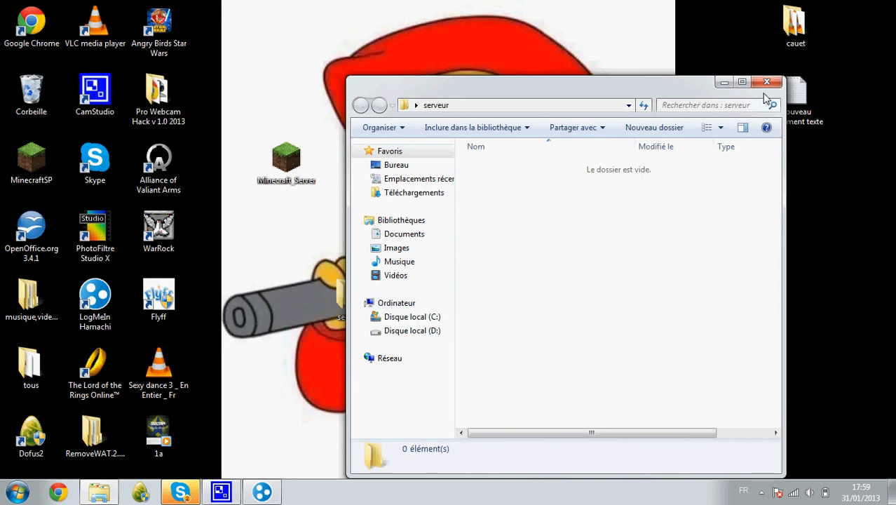
drag(288, 167, 521, 226)
click(515, 170)
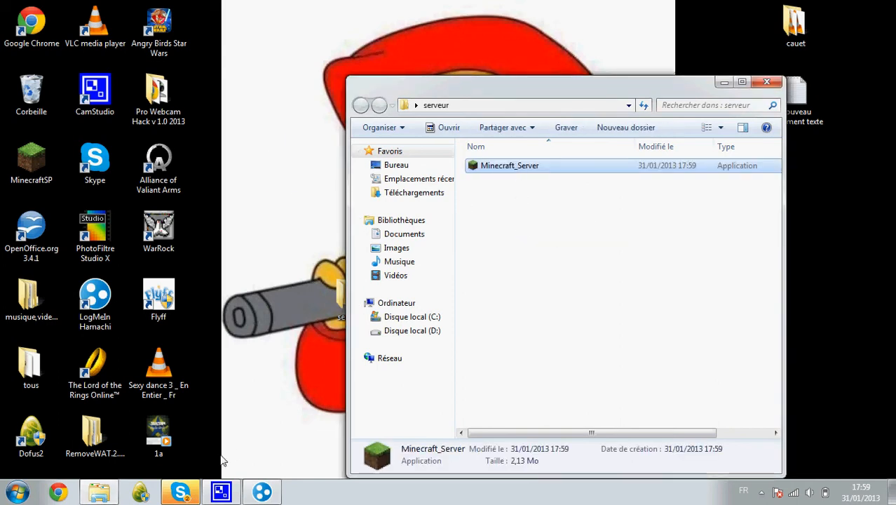
click(181, 492)
click(180, 492)
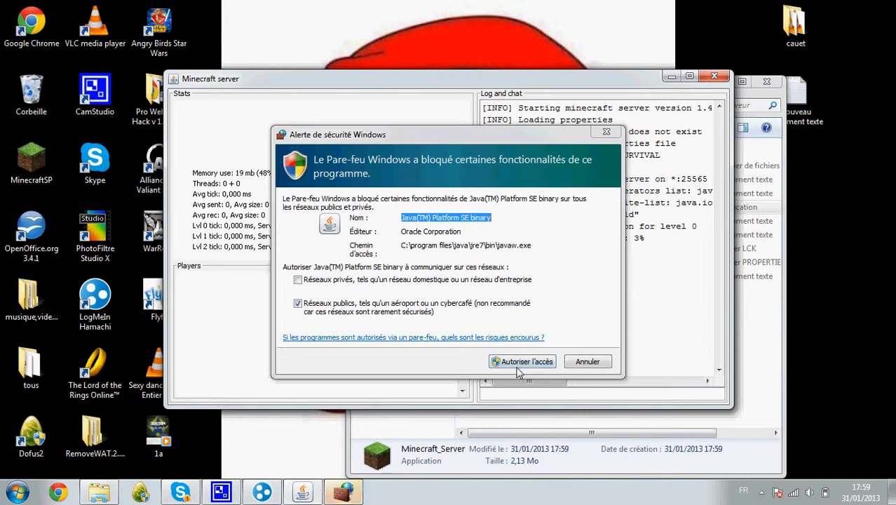
Grant the Java server access through the Windows Firewall alert (Autoriser l'accès).
click(517, 365)
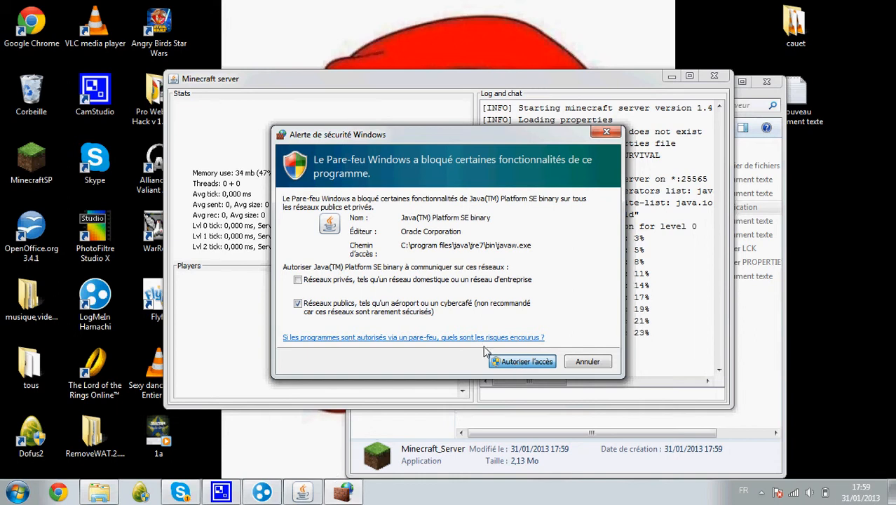
click(499, 366)
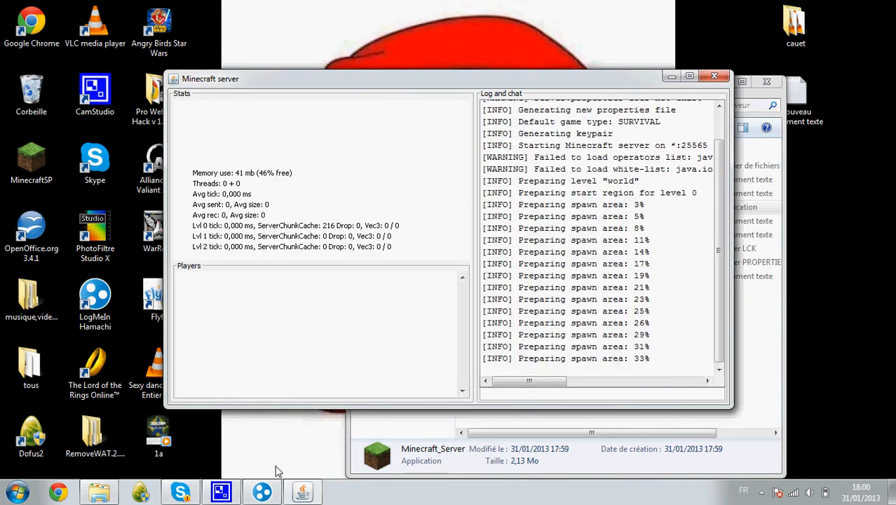
click(262, 492)
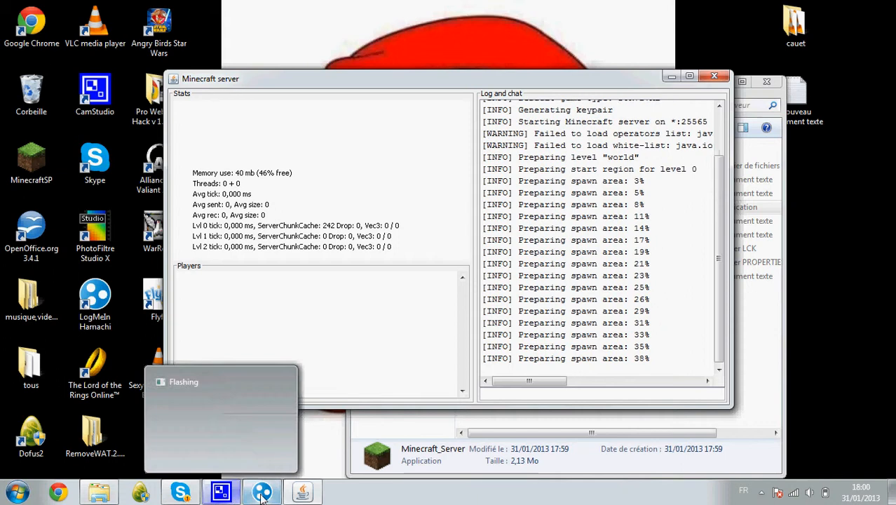
Delete the minecraft-oui network from Hamachi.
right_click(234, 208)
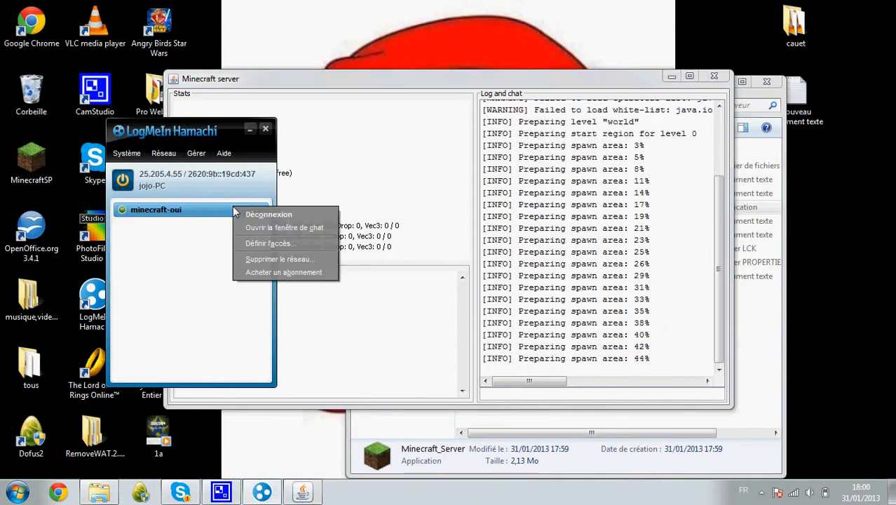
click(281, 256)
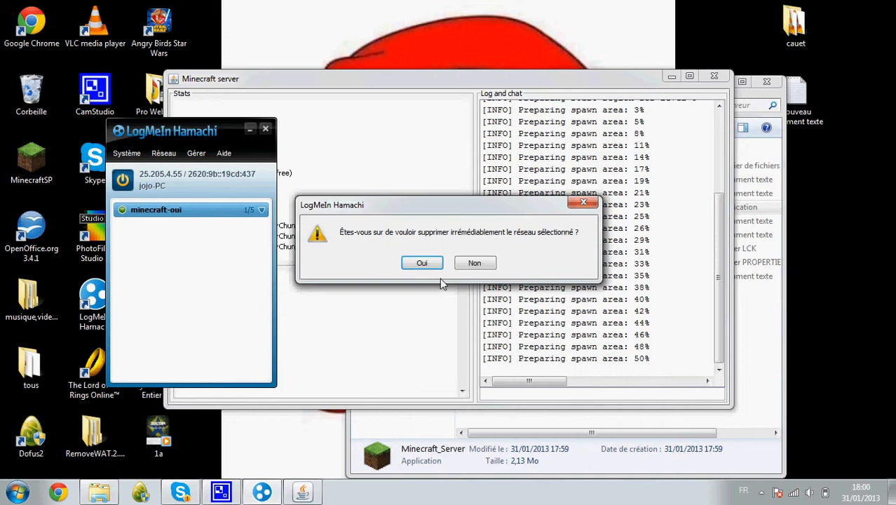
click(424, 263)
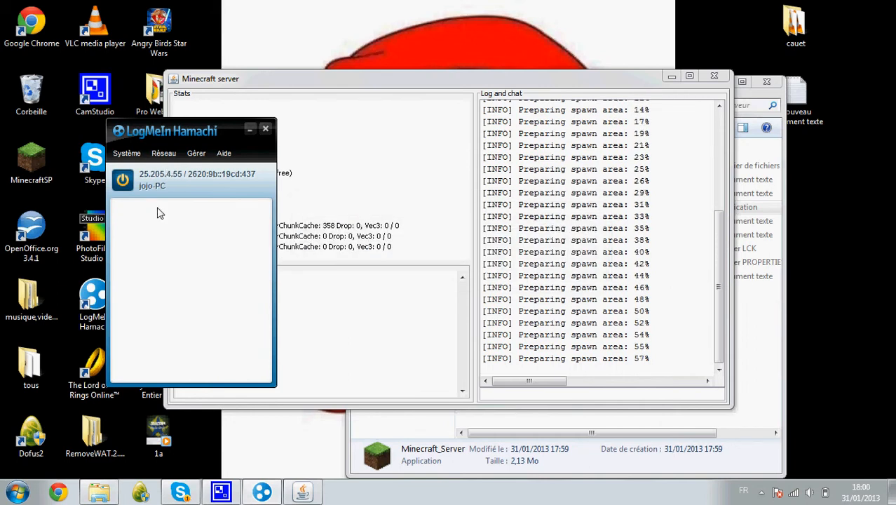
Create a new Hamachi network 'minecraft teste serveur' protected by a password.
click(163, 153)
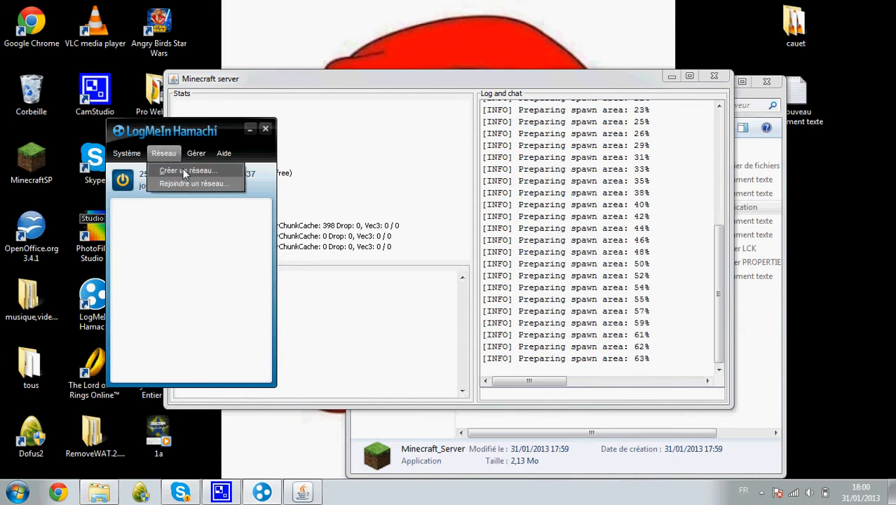
click(184, 171)
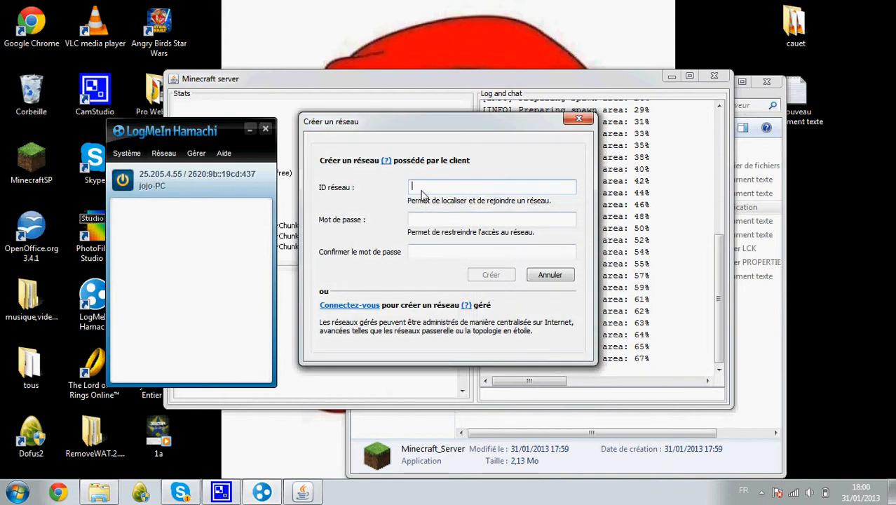
text(minecraft teste serve)
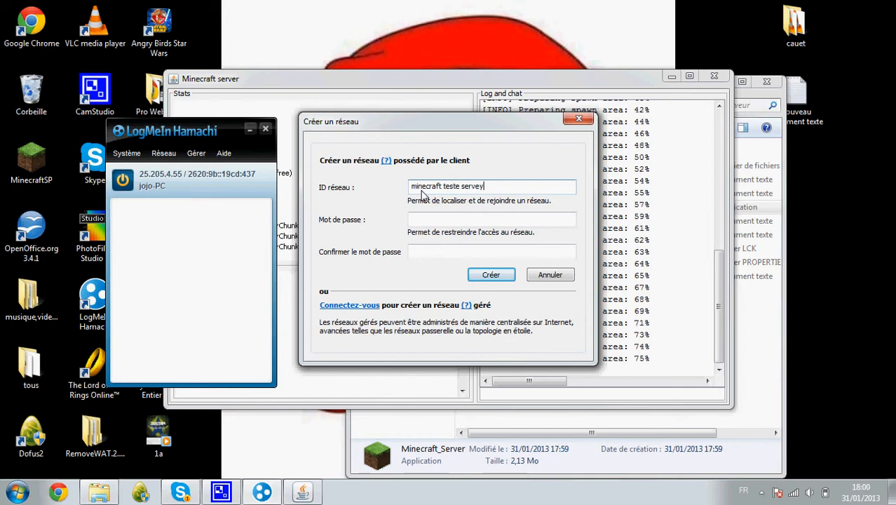
text(ur)
click(470, 221)
text(1)
key(Tab)
text(123)
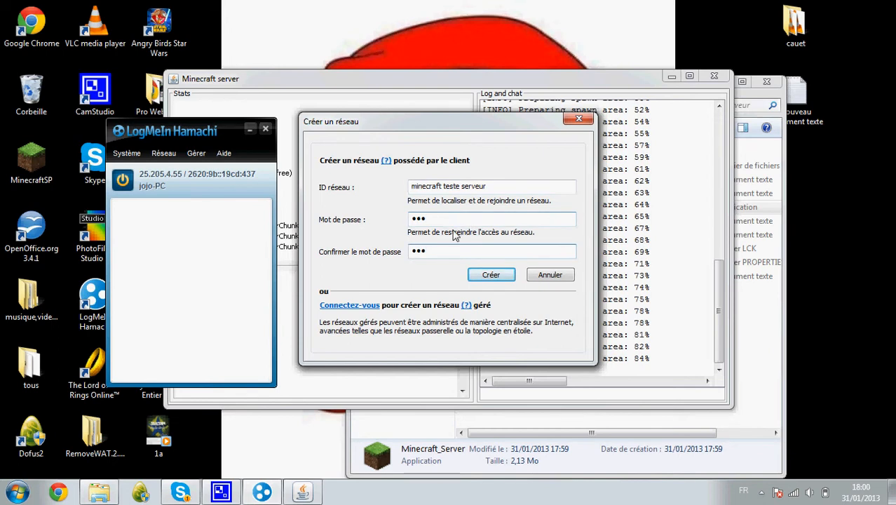
click(497, 277)
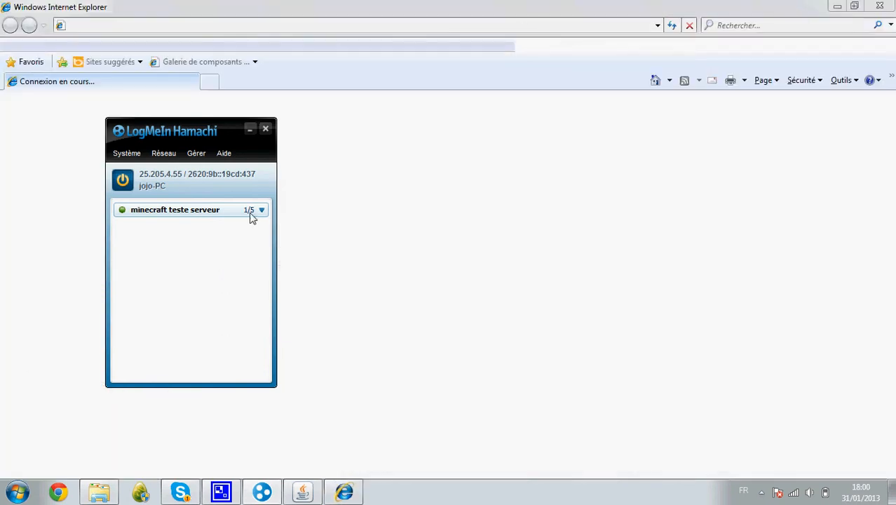
Close the newly opened browser window and the Hamachi window.
click(888, 6)
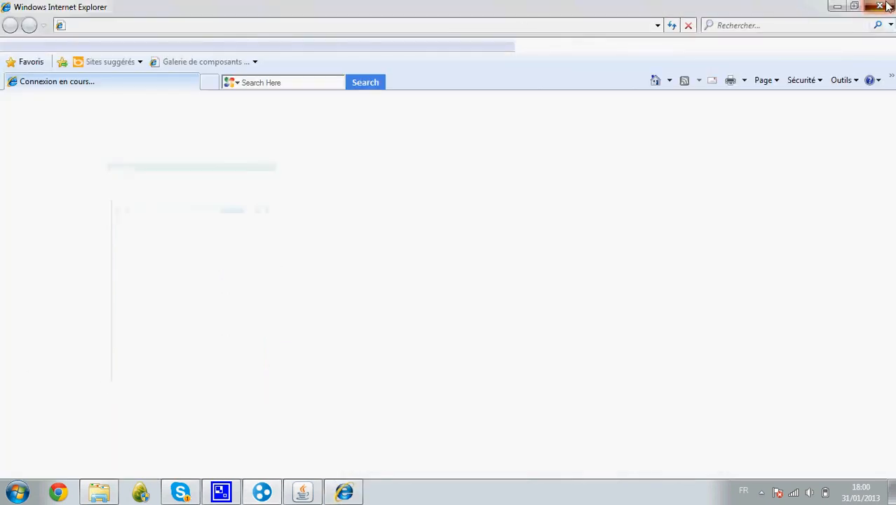
click(244, 494)
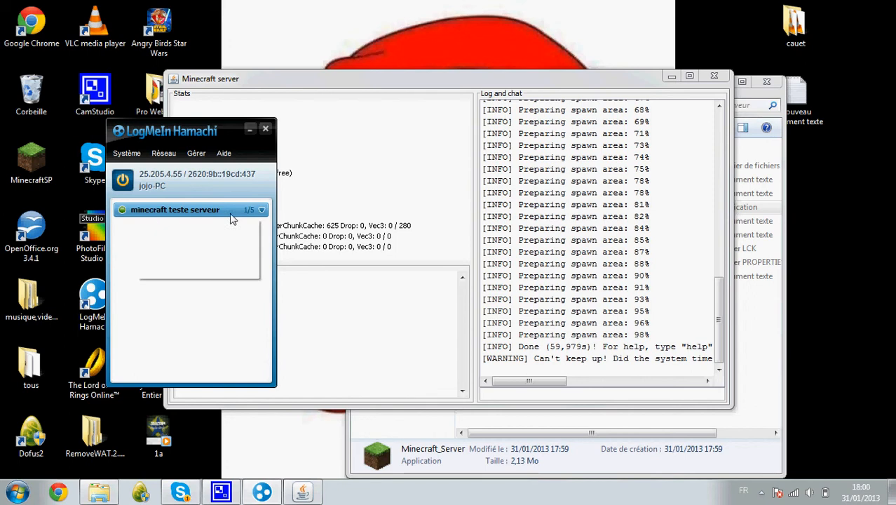
mouse_move(222, 219)
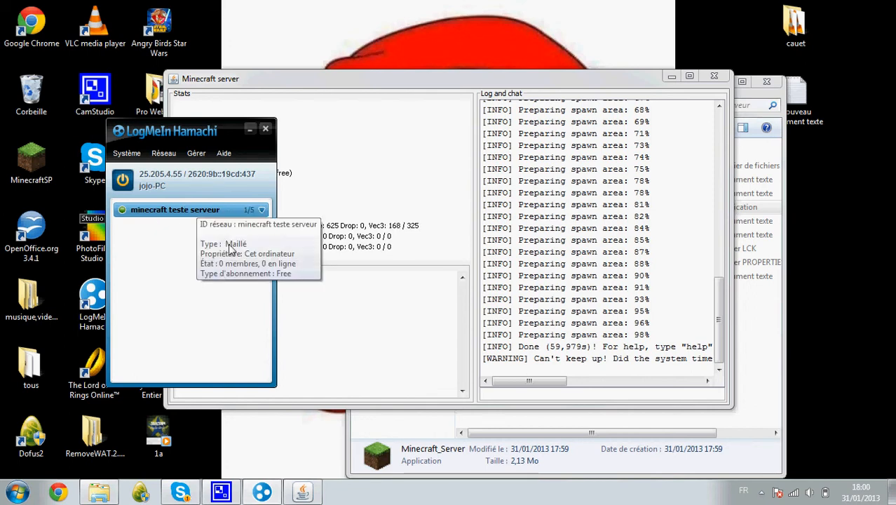
click(265, 131)
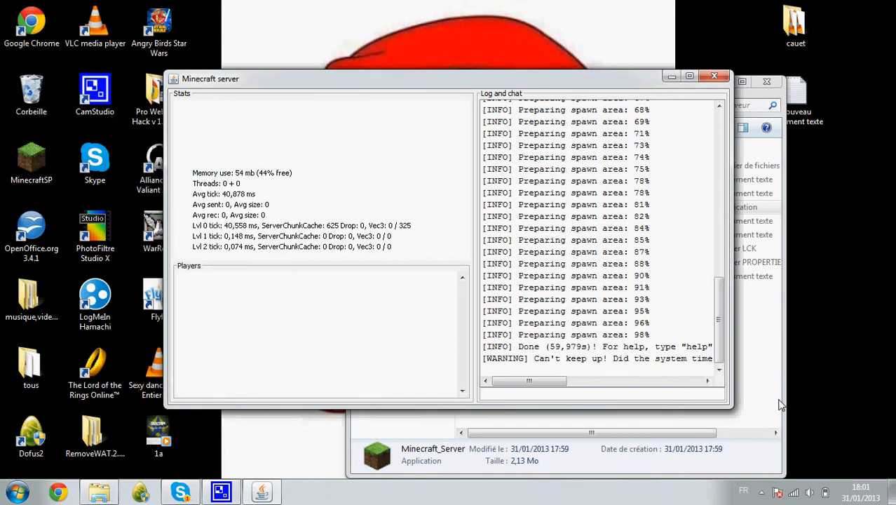
Check the background apps in the tray, then shut down the Minecraft server window.
click(762, 492)
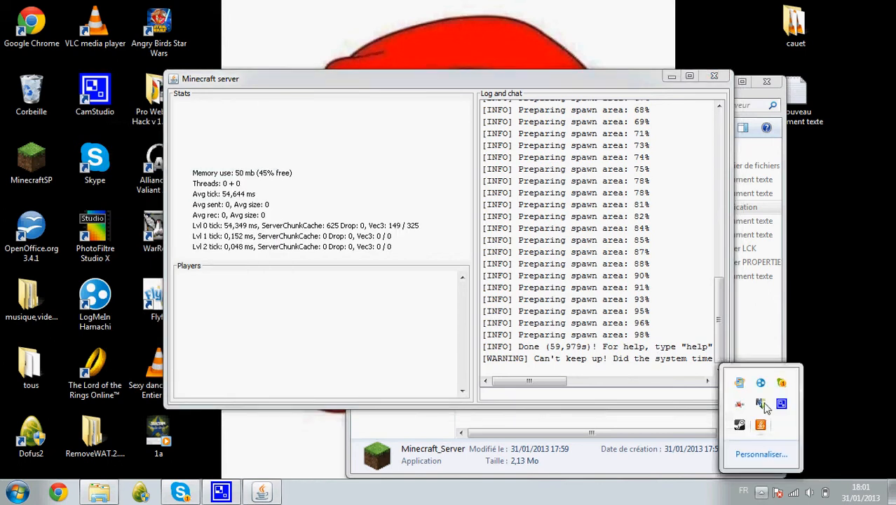
click(838, 382)
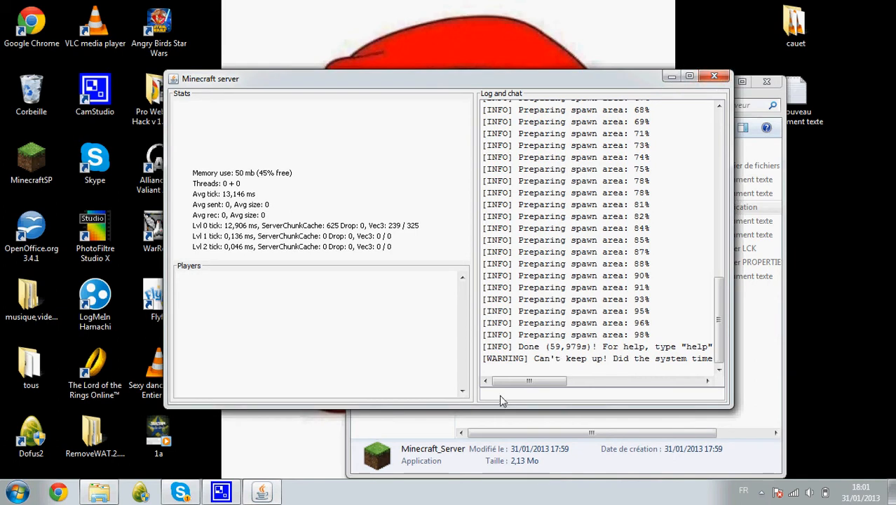
click(706, 80)
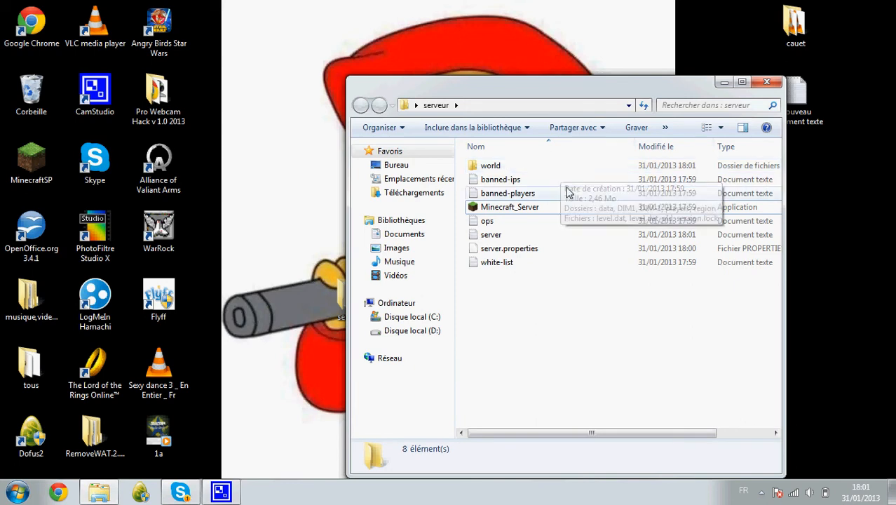
Read and close banned-ips, banned-players and the server log in Notepad, then open ops.
click(564, 181)
double_click(564, 178)
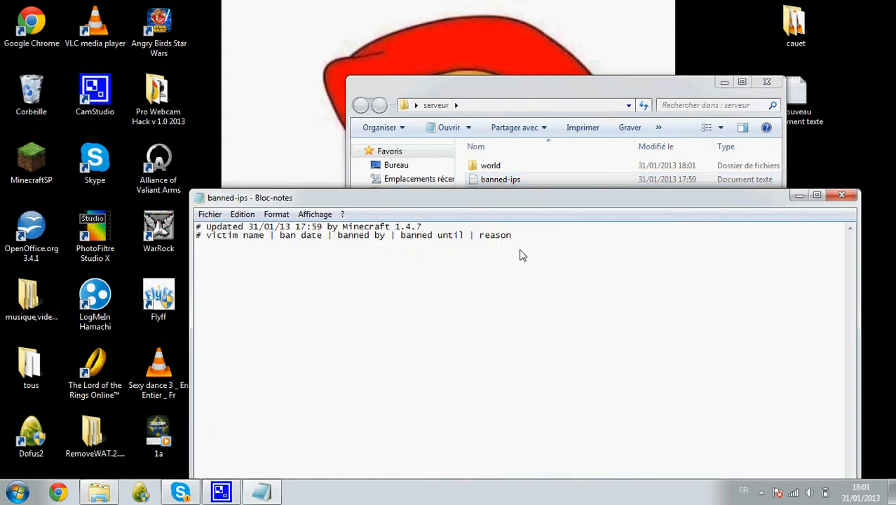
click(828, 195)
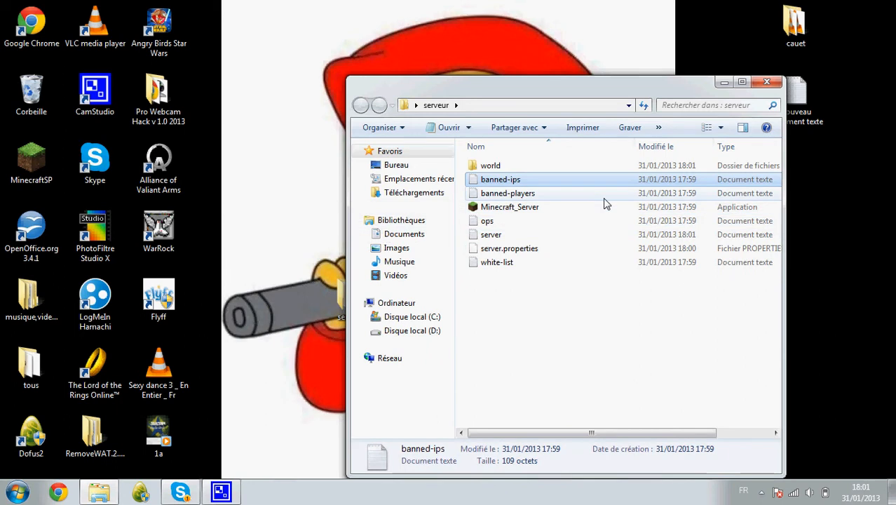
double_click(604, 198)
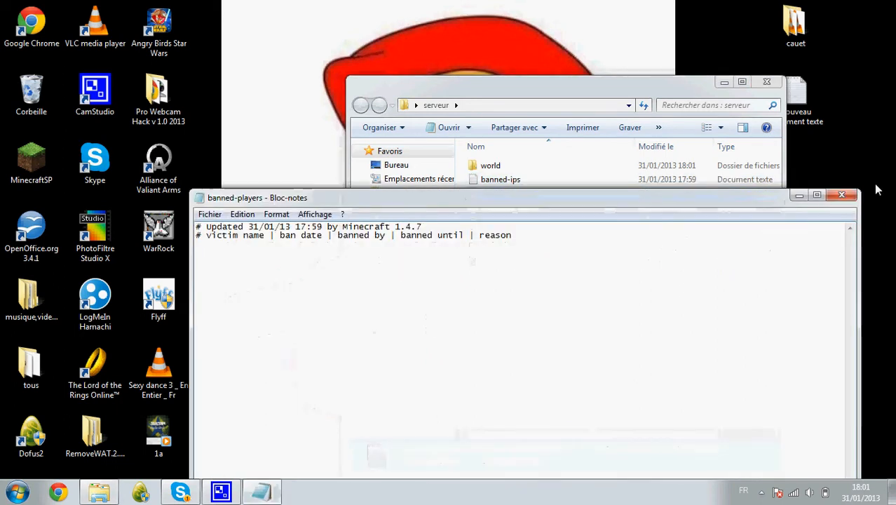
click(846, 198)
click(579, 234)
double_click(579, 234)
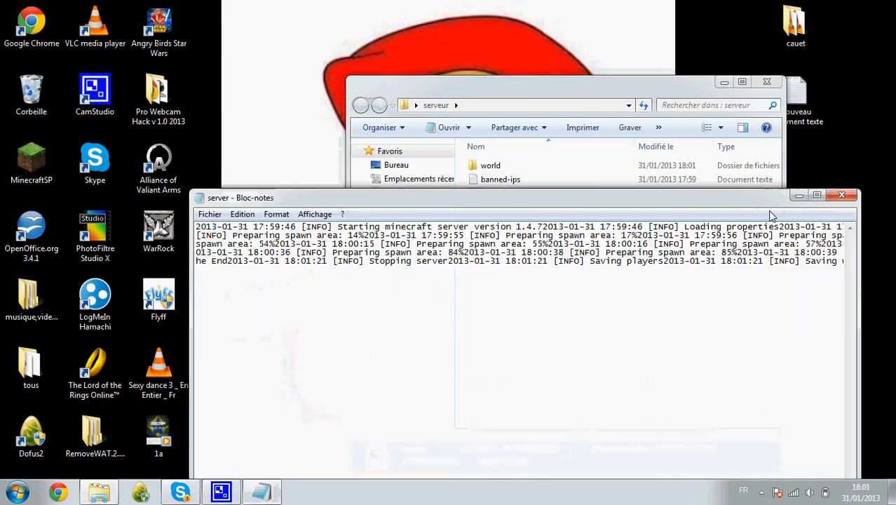
click(838, 198)
double_click(581, 222)
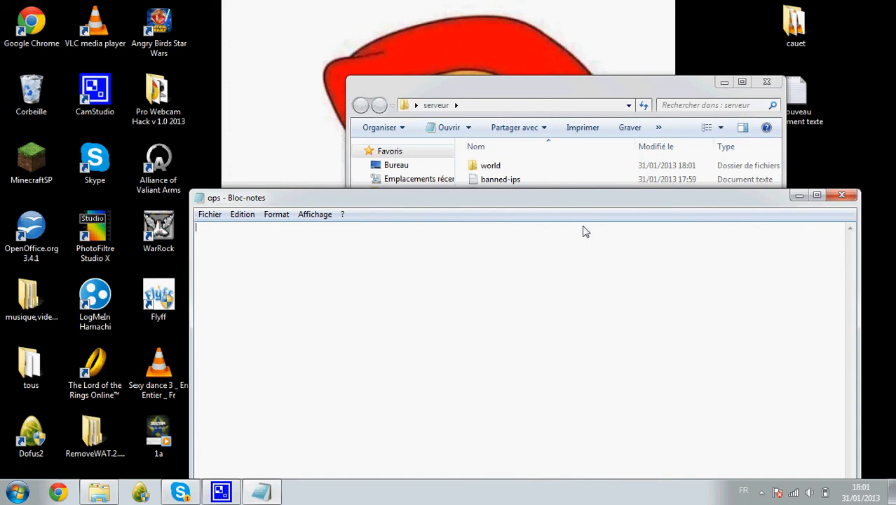
Enter the player's username in ops and save it (Enregistrer), then glance over the server log.
text(dcshouse)
click(816, 194)
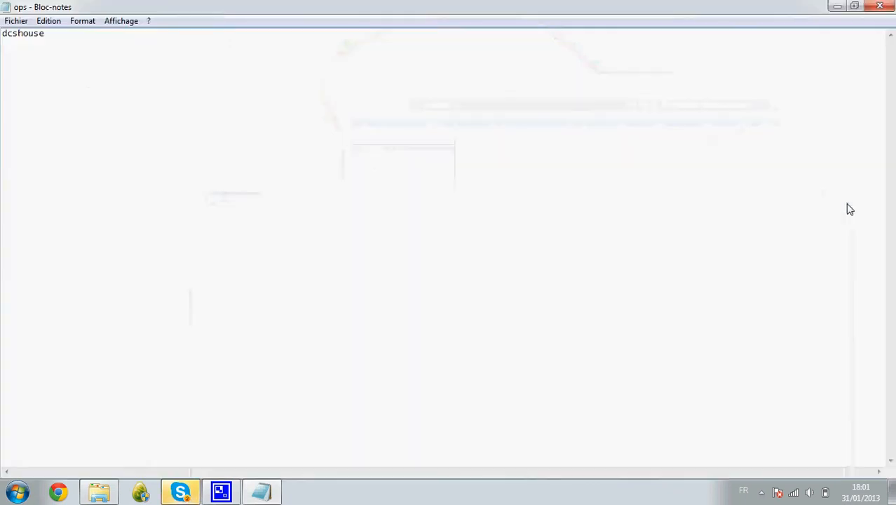
click(879, 5)
click(393, 254)
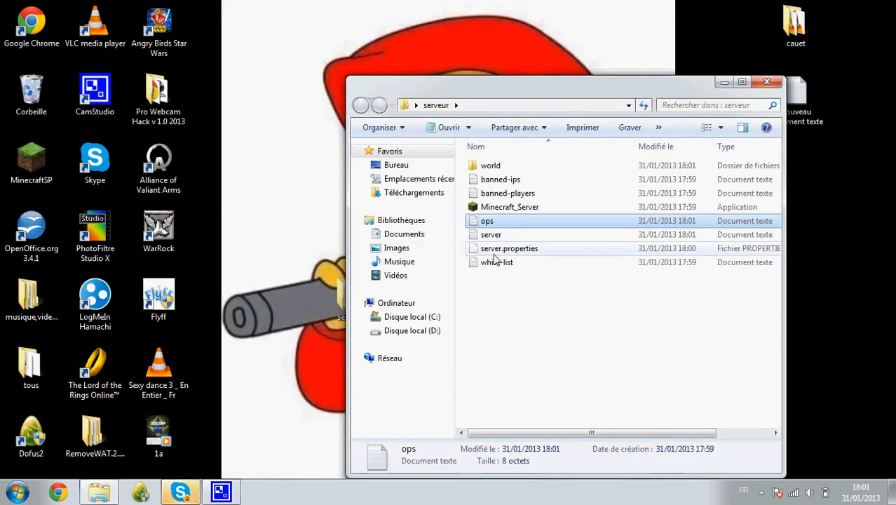
double_click(529, 236)
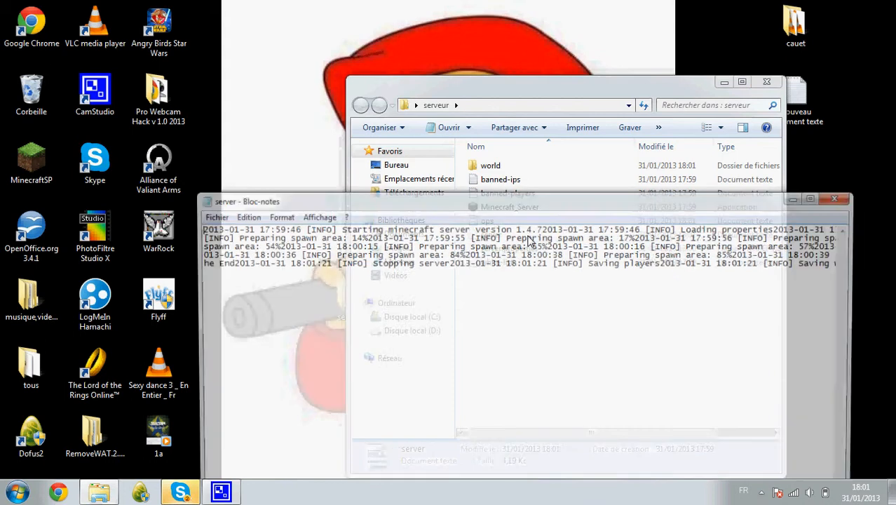
click(841, 197)
Set server.properties to open with Bloc-notes by default, then view and close its settings.
right_click(570, 253)
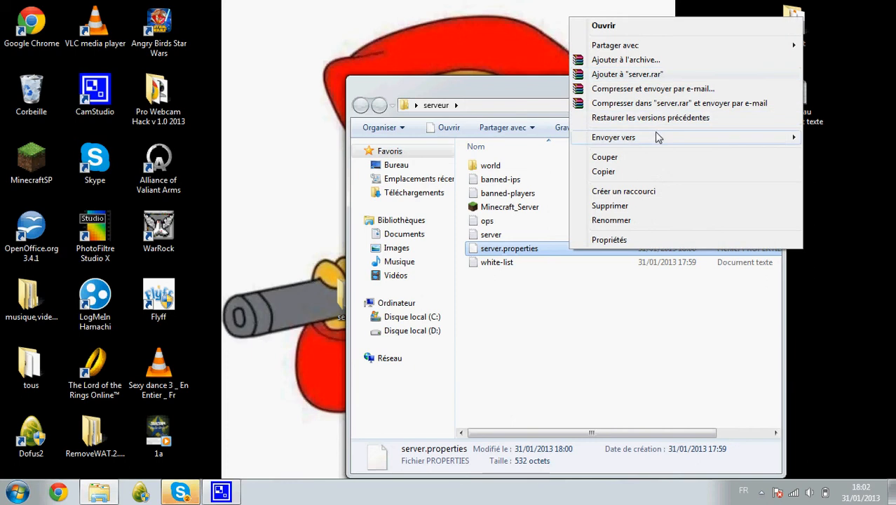
mouse_move(654, 51)
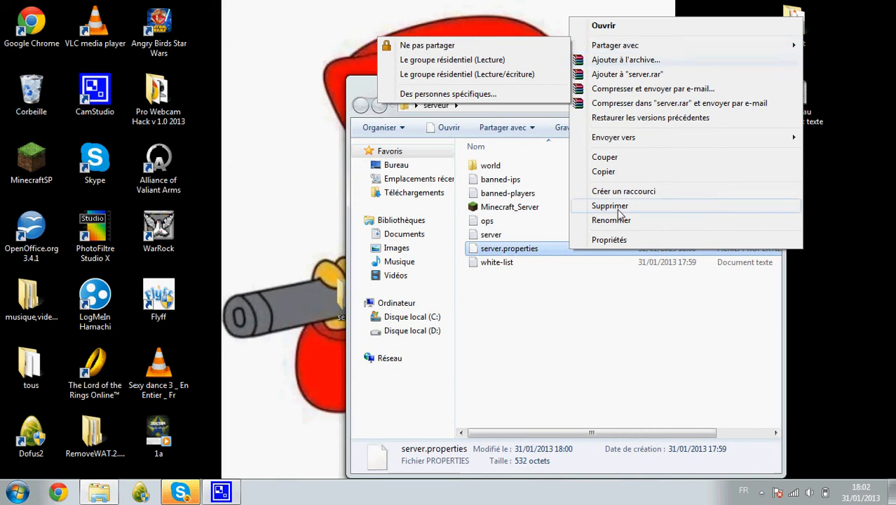
click(615, 240)
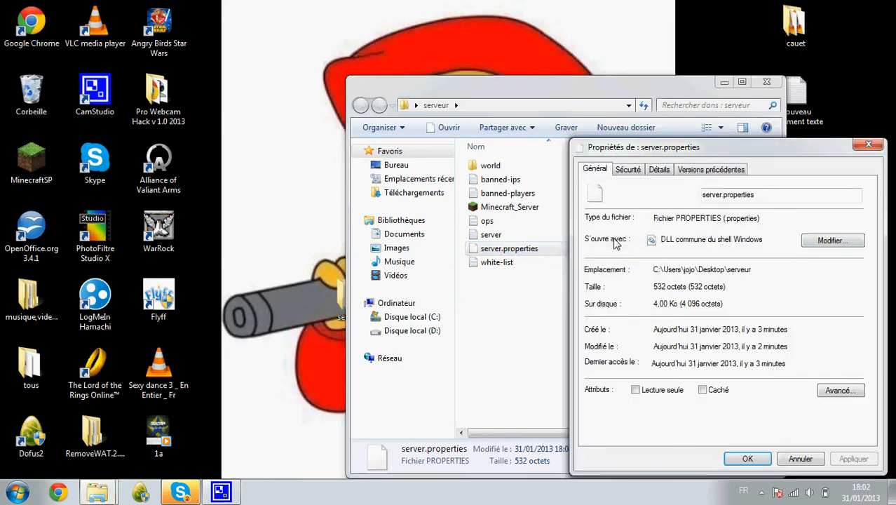
click(832, 241)
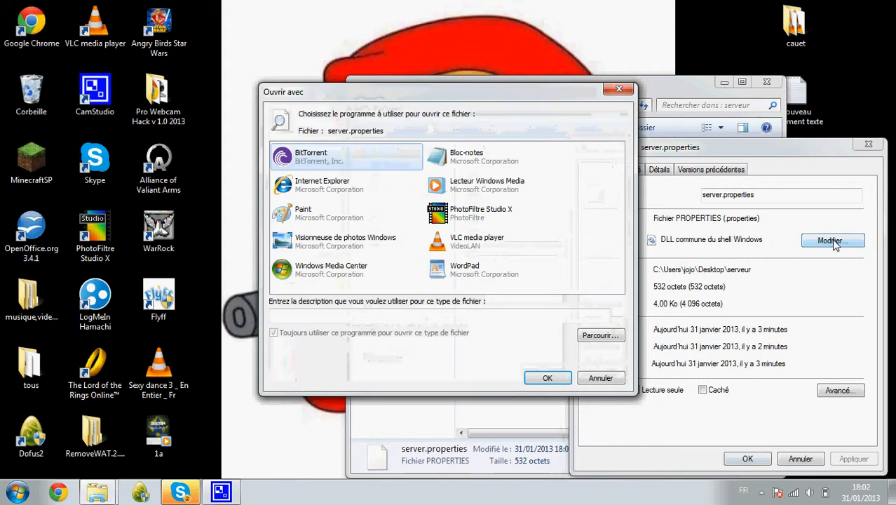
click(513, 167)
click(546, 377)
click(761, 461)
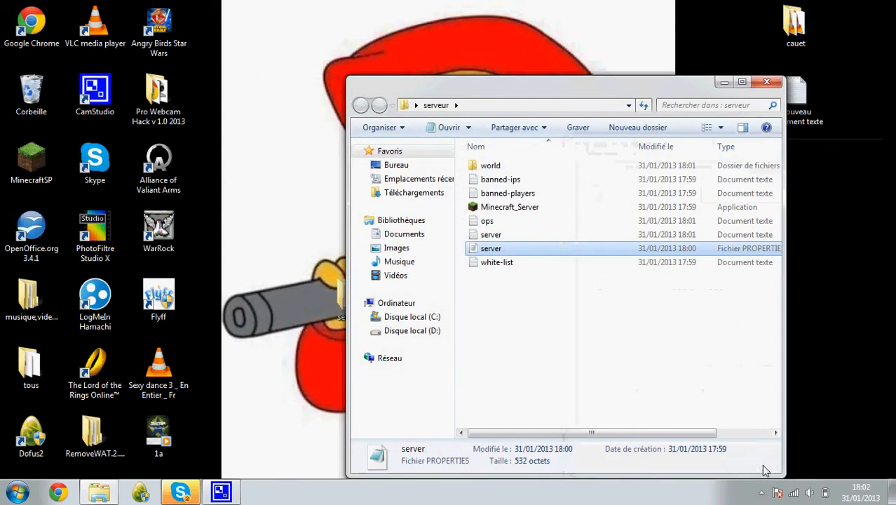
double_click(552, 254)
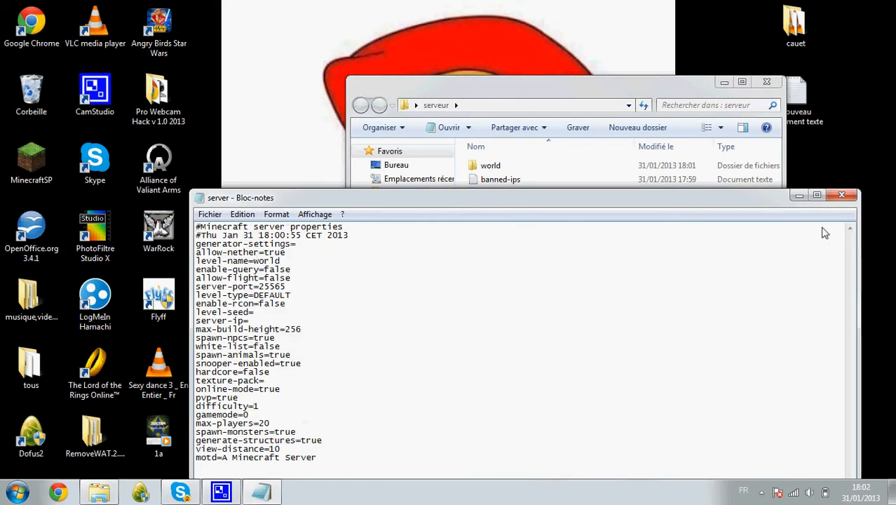
click(841, 195)
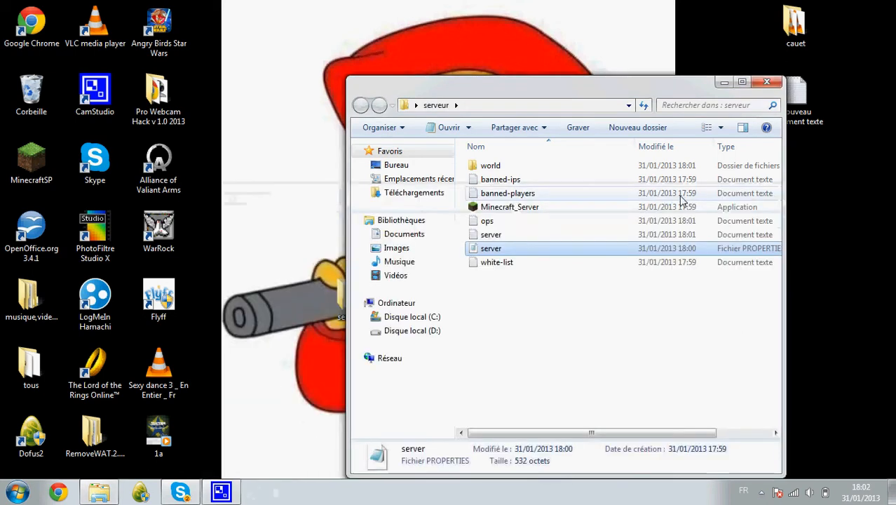
Add the player's username to the white-list file, save it, and reopen server.properties.
double_click(649, 262)
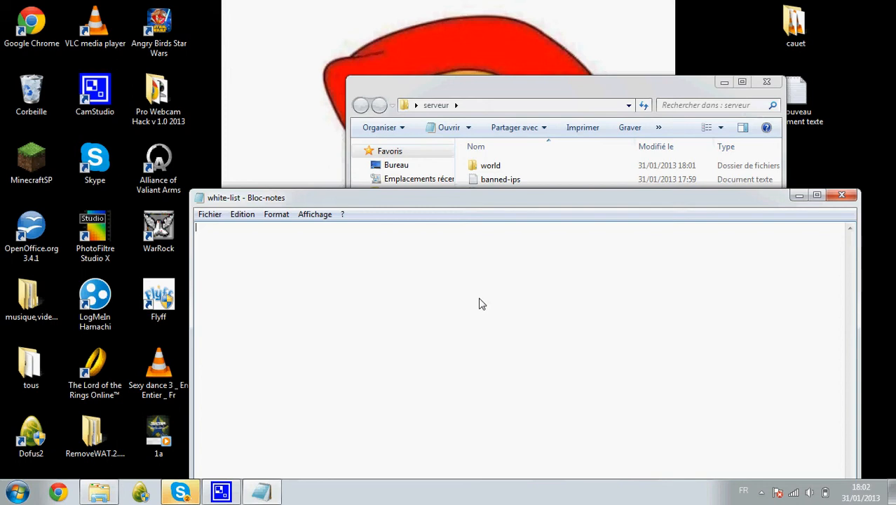
text(dcshouse)
click(841, 194)
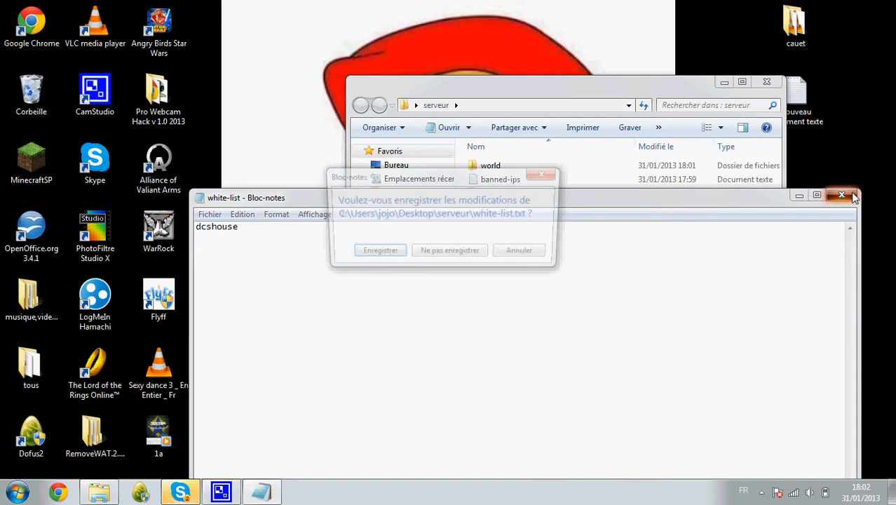
click(400, 253)
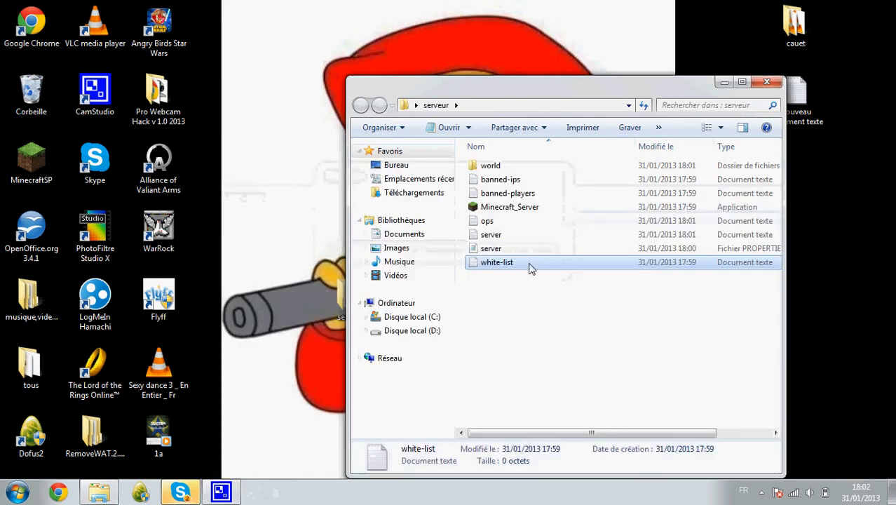
double_click(530, 249)
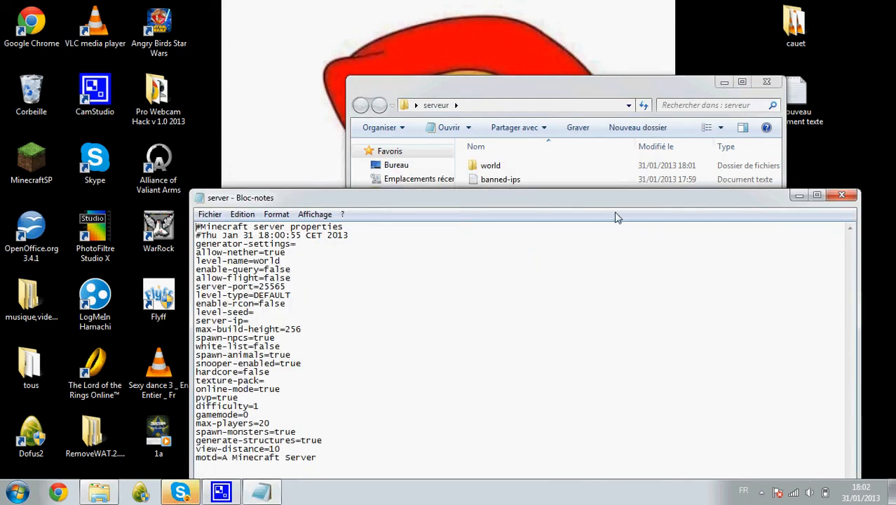
Maximize server.properties in Notepad and check the level-name value world.
drag(612, 201, 574, 2)
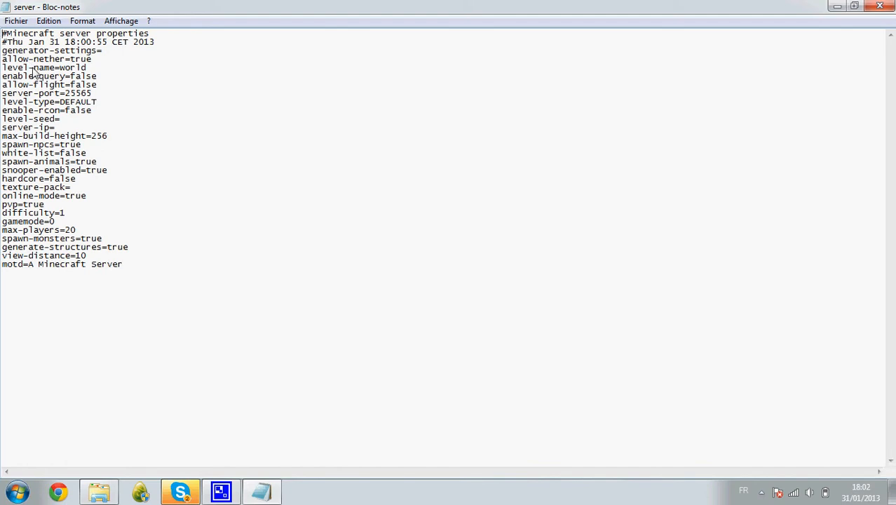
drag(60, 68, 86, 70)
click(86, 73)
drag(464, 8, 488, 224)
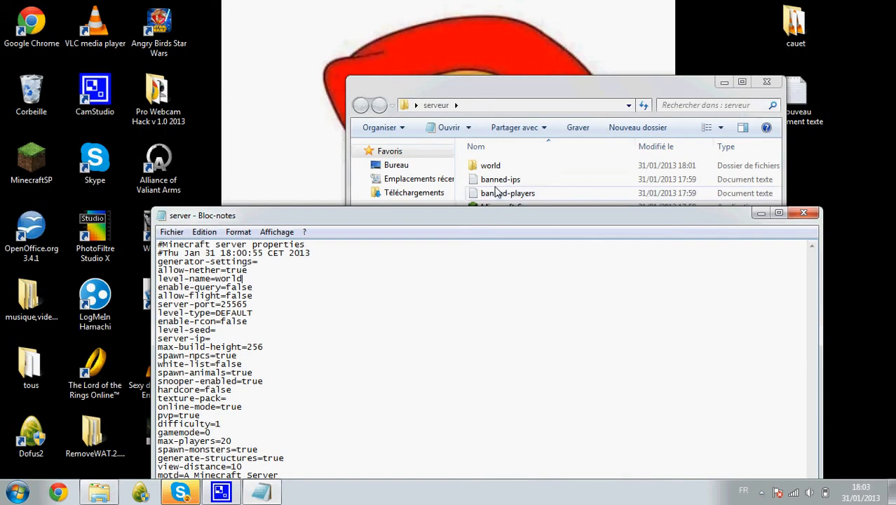
click(491, 166)
right_click(494, 168)
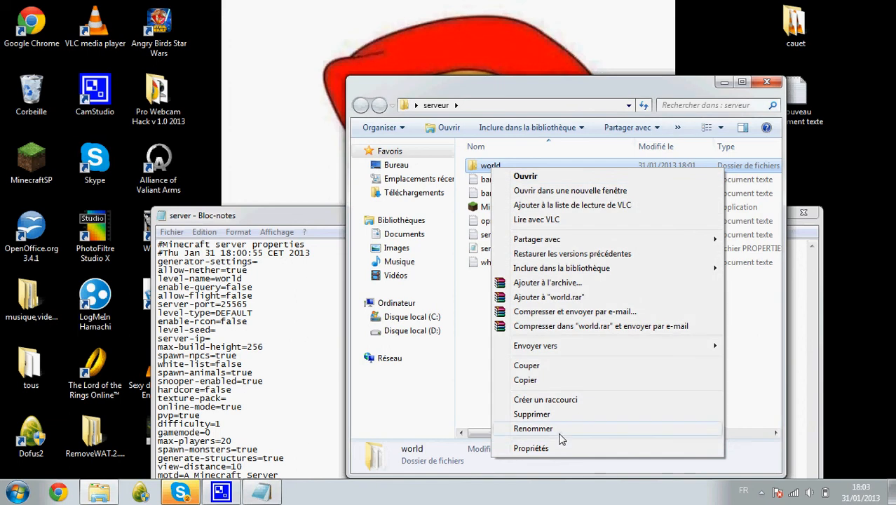
click(724, 83)
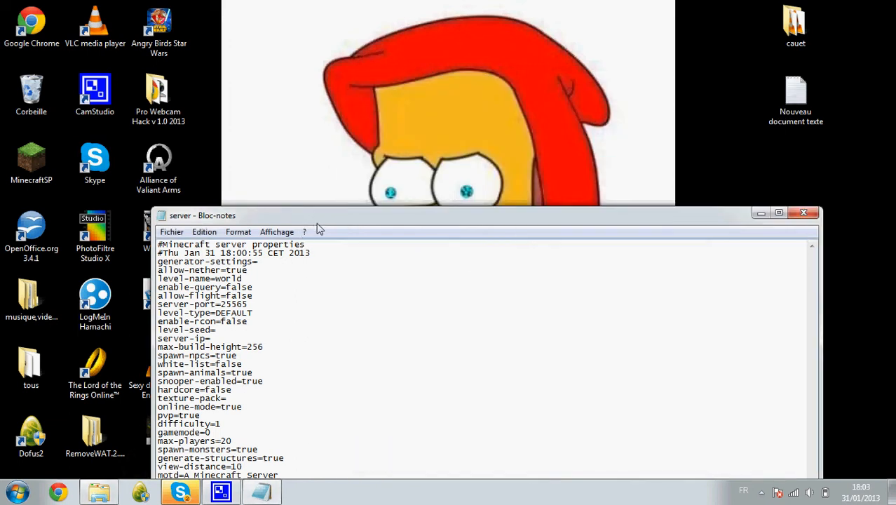
double_click(314, 222)
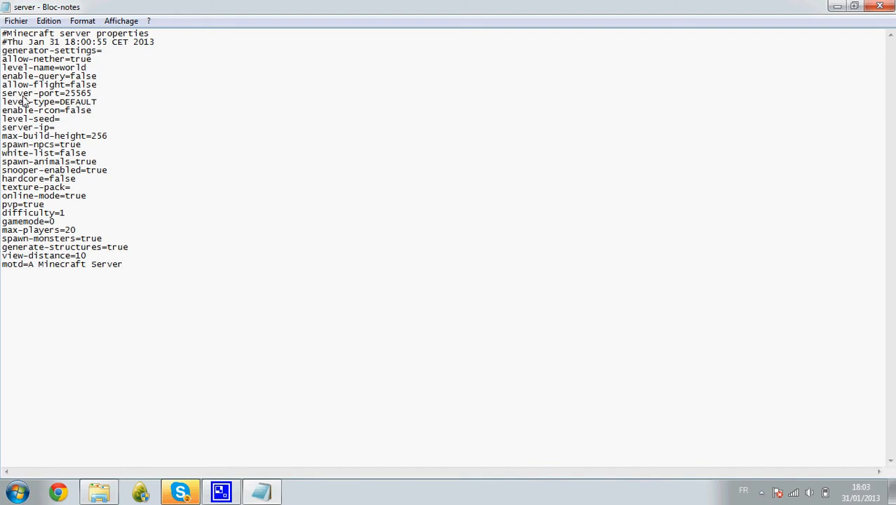
Set level-seed to 100 and reveal the hidden tray icons.
click(87, 96)
click(62, 120)
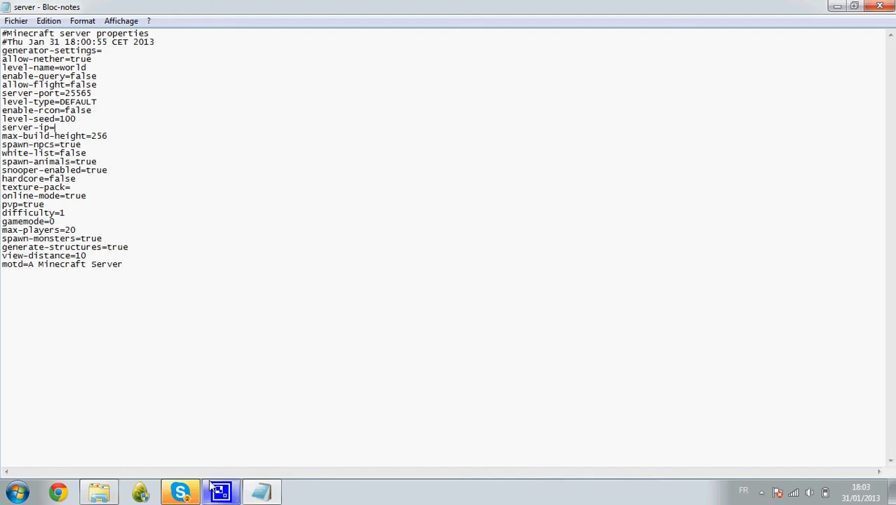
click(762, 492)
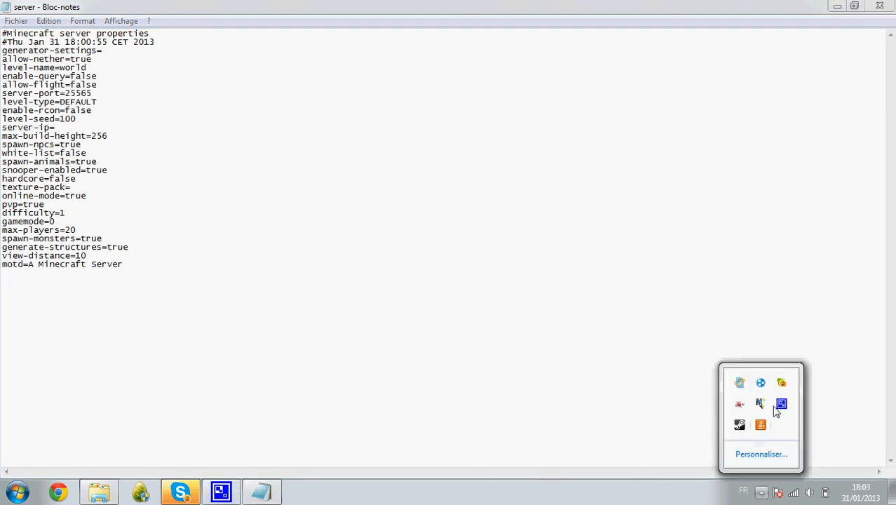
Open Hamachi from the tray and snap Notepad to the left half of the screen.
double_click(762, 384)
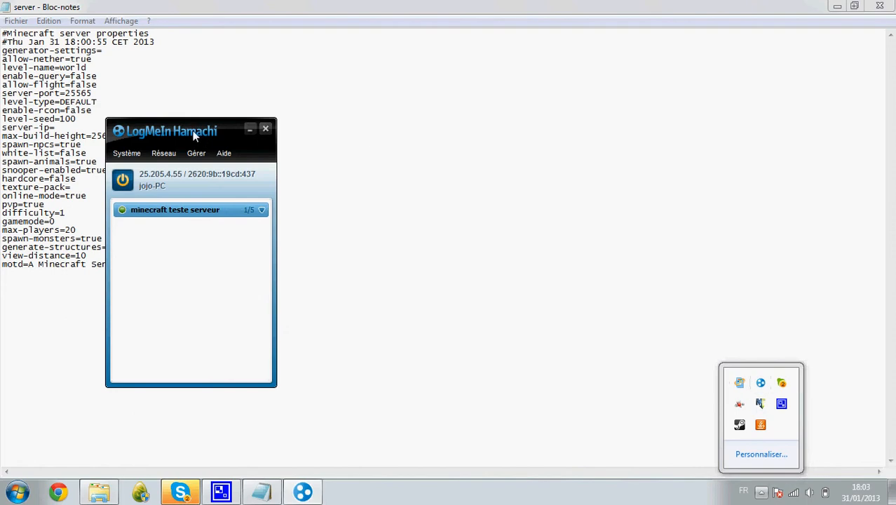
drag(200, 135, 250, 140)
click(59, 135)
drag(371, 6, 2, 33)
click(300, 490)
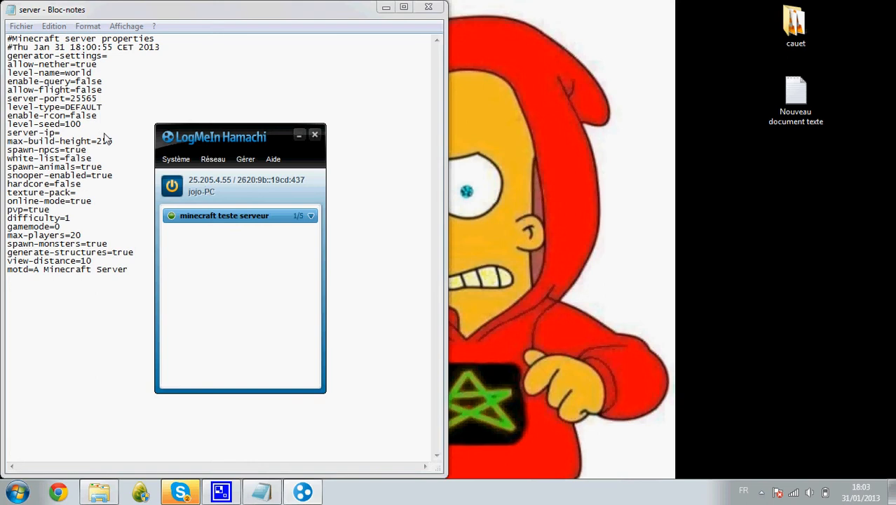
Set server-ip to the Hamachi address 25.205.4.55, then close Hamachi.
drag(252, 128, 630, 68)
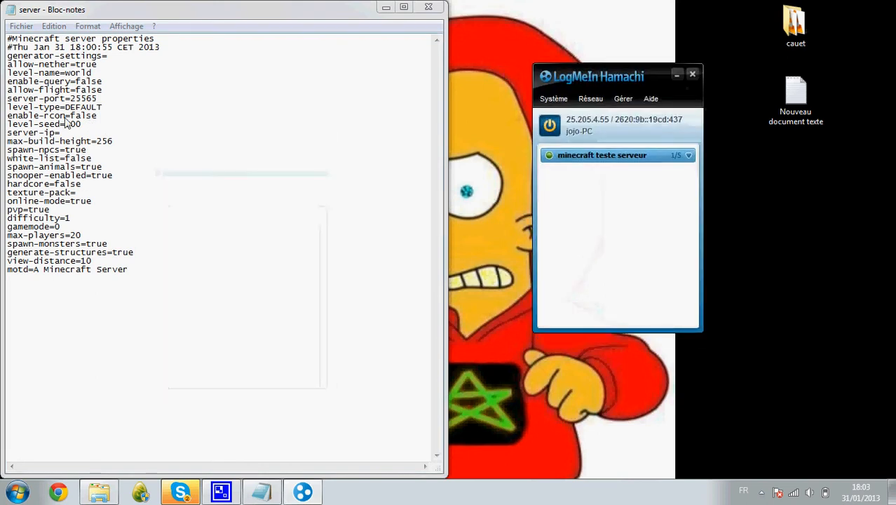
click(69, 135)
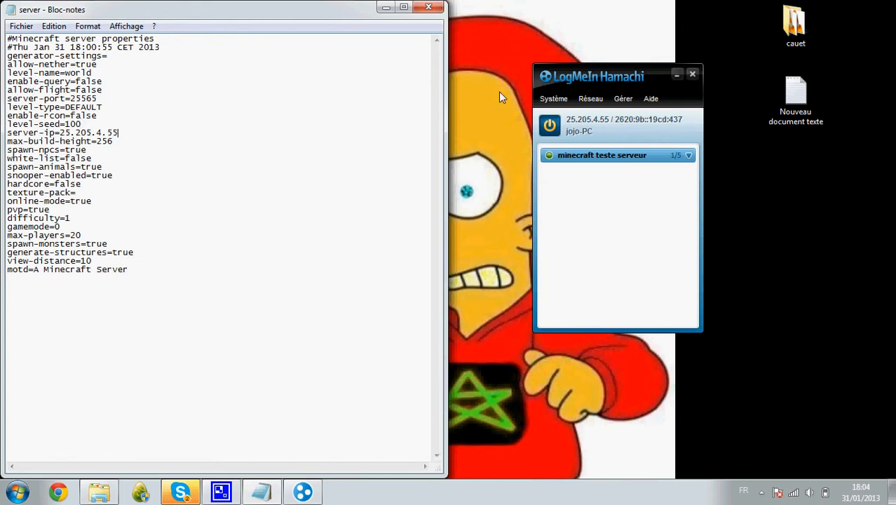
click(691, 75)
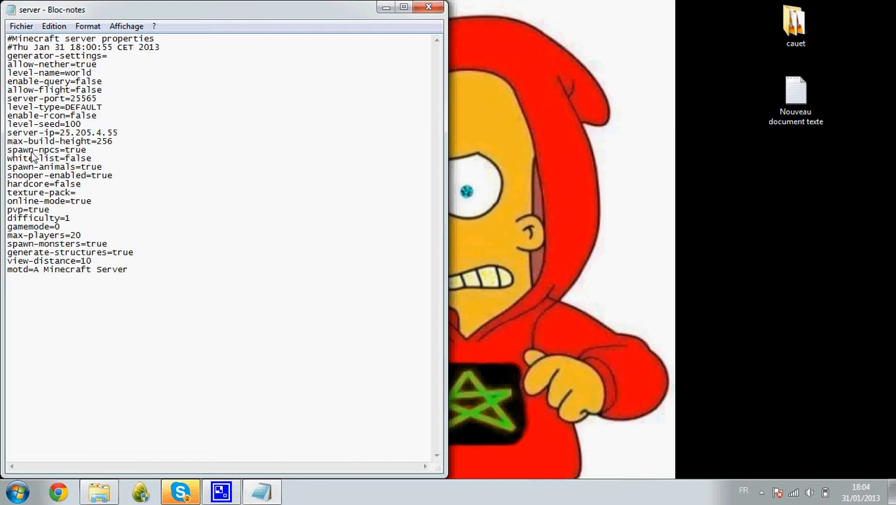
Review the white-list, spawn-animals and online-mode values in server.properties.
drag(66, 159, 93, 159)
click(111, 169)
drag(80, 169, 103, 170)
click(105, 172)
drag(71, 202, 90, 202)
Change pvp to false and gamemode to 1, keeping max-players at 20.
click(102, 211)
key(BackSpace)
key(BackSpace)
key(BackSpace)
key(BackSpace)
text(false)
click(61, 227)
key(BackSpace)
text(1)
key(BackSpace)
text(0)
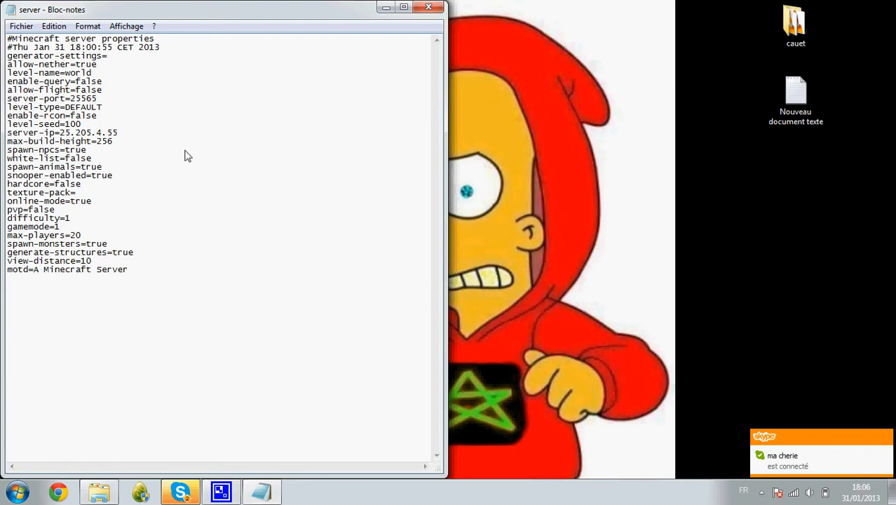
Save the edited server.properties and open the serveur folder.
click(428, 7)
click(392, 259)
double_click(369, 289)
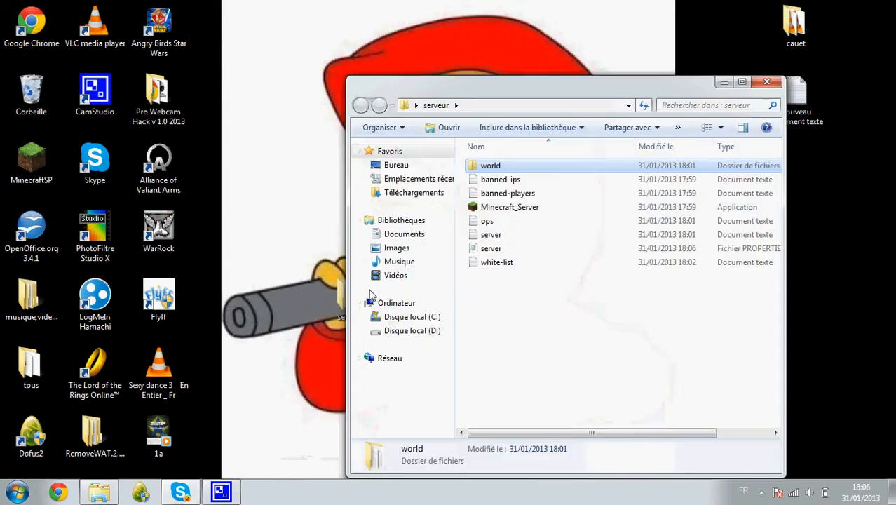
Start Minecraft_Server in creative mode and open the MinecraftSP launcher.
click(545, 211)
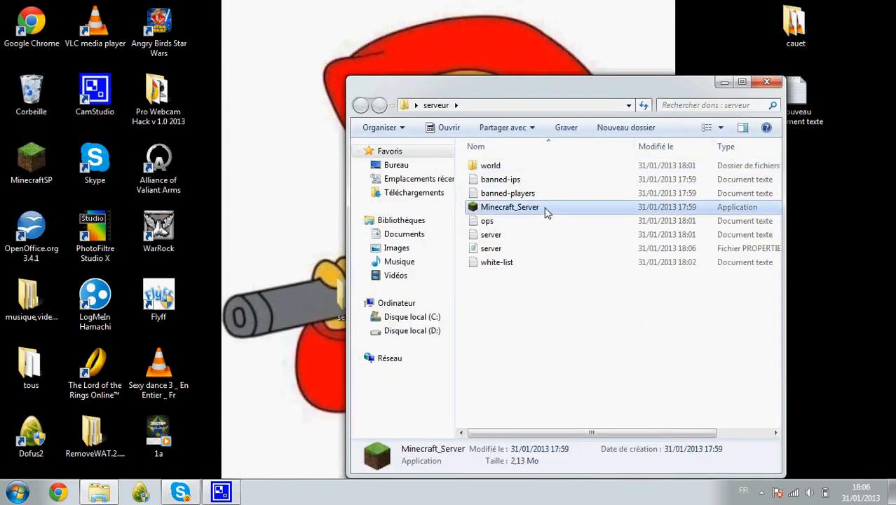
double_click(546, 211)
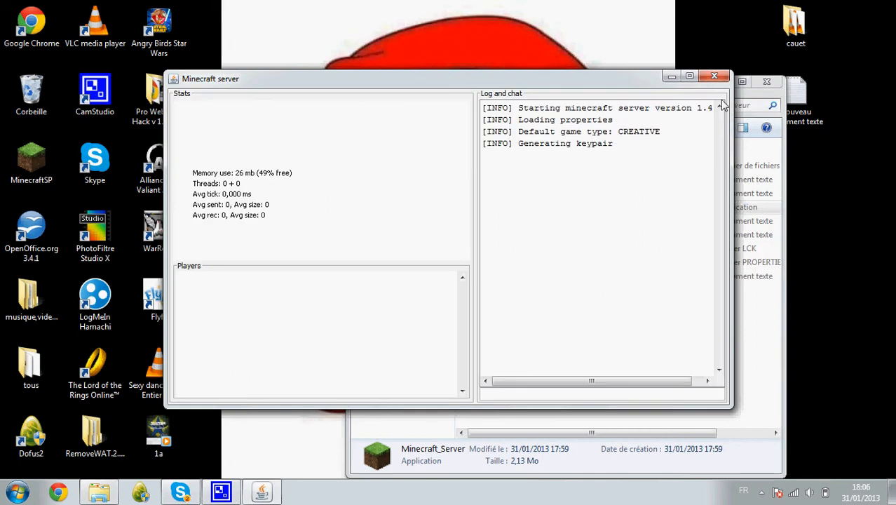
click(765, 84)
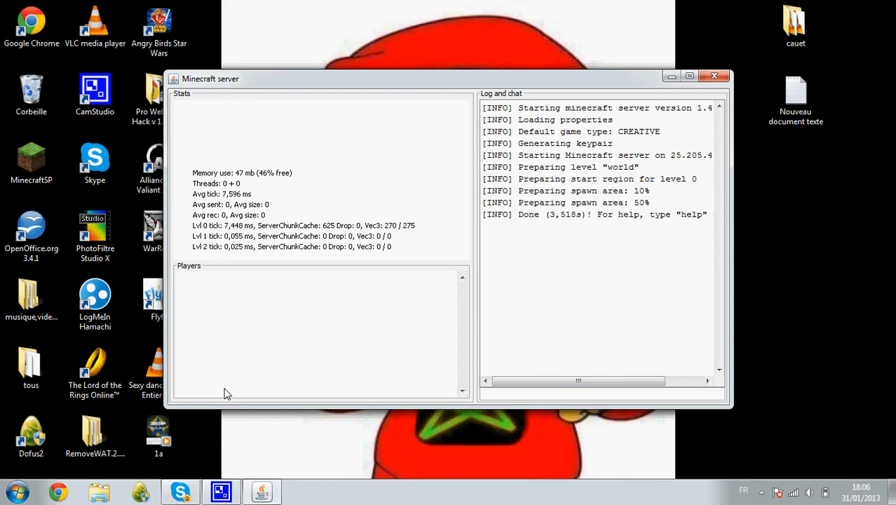
double_click(40, 170)
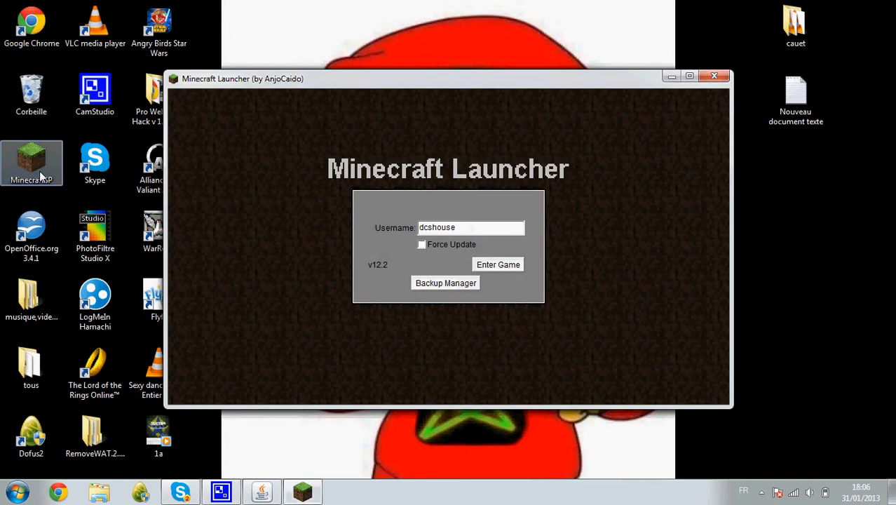
Enter the game, go to Multijoueurs > Connexion par IP, and dock Minecraft on the right half.
click(496, 264)
drag(535, 84, 693, 300)
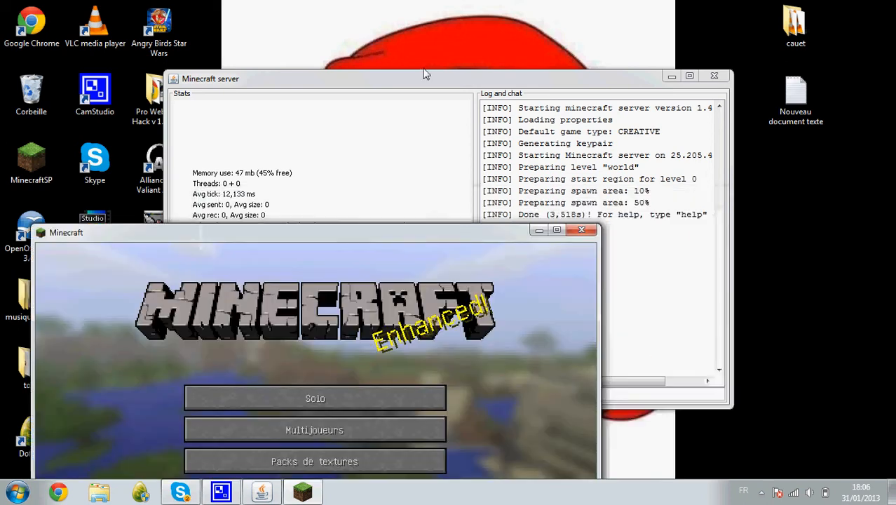
drag(466, 232, 564, 1)
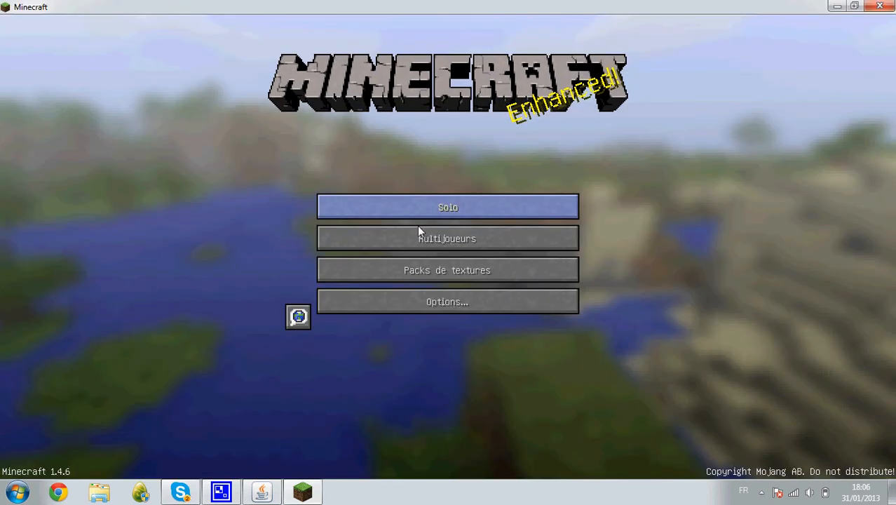
click(420, 237)
drag(616, 191, 638, 389)
click(486, 425)
drag(568, 5, 895, 141)
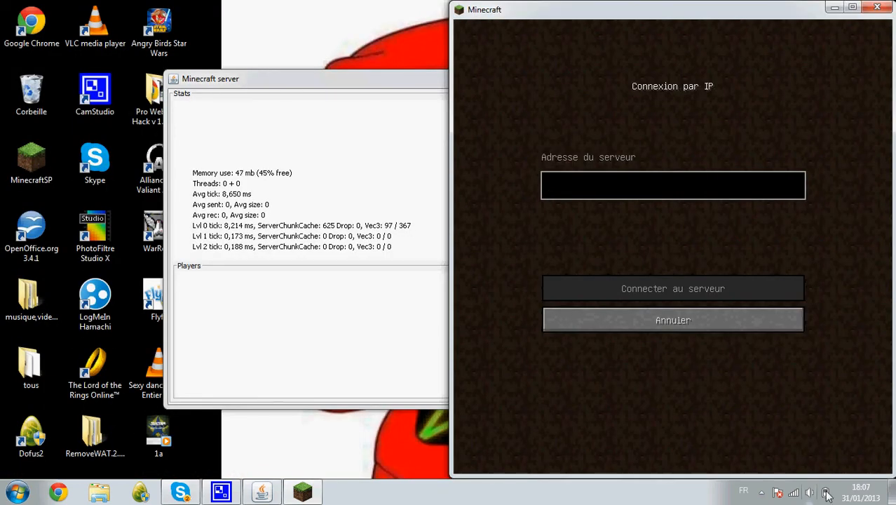
Bring up Hamachi from the tray and move it off the Minecraft screen.
click(761, 492)
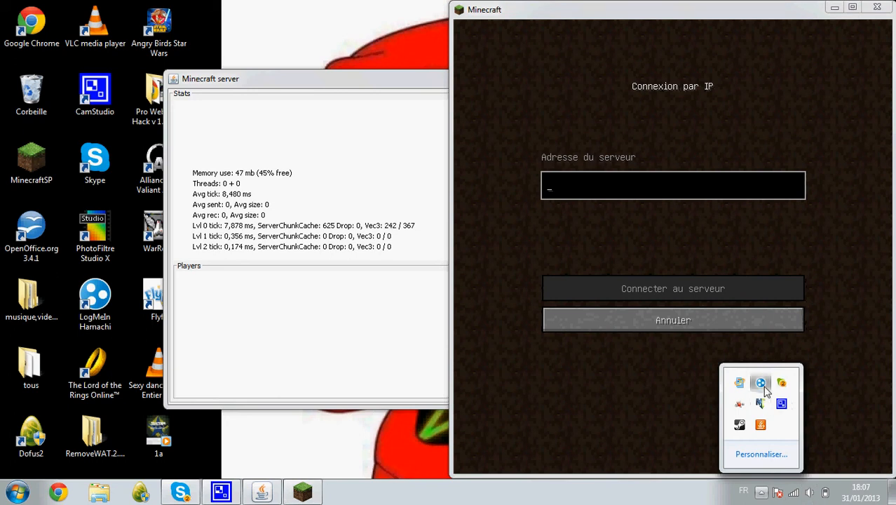
click(761, 384)
click(687, 405)
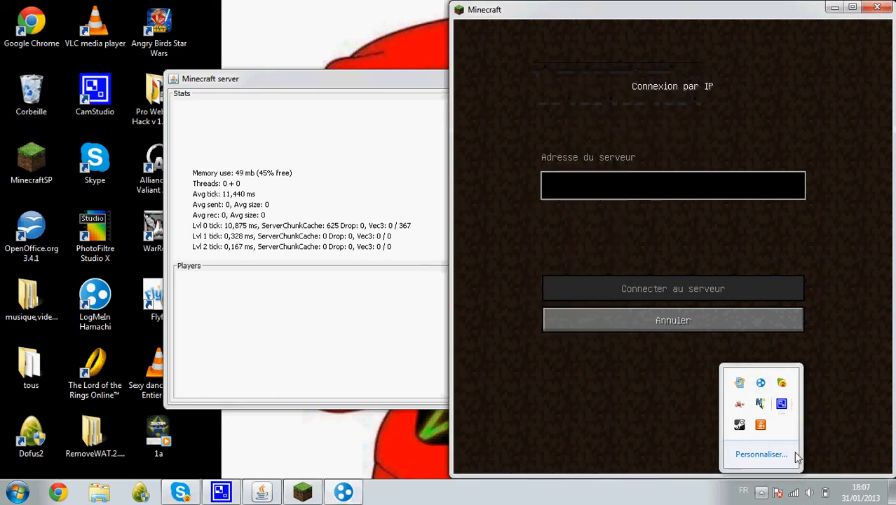
click(761, 383)
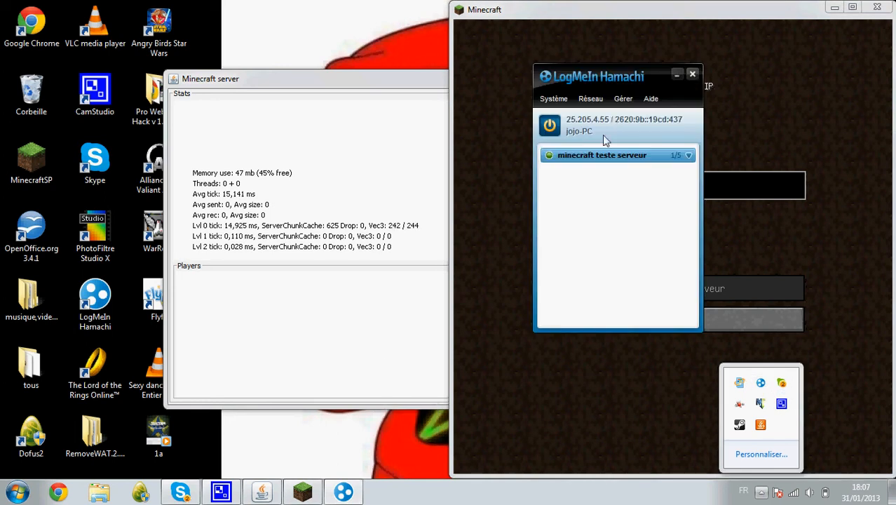
drag(590, 74, 313, 70)
click(299, 17)
Arrange the Minecraft, server log and Hamachi windows to read the Hamachi IP.
click(589, 163)
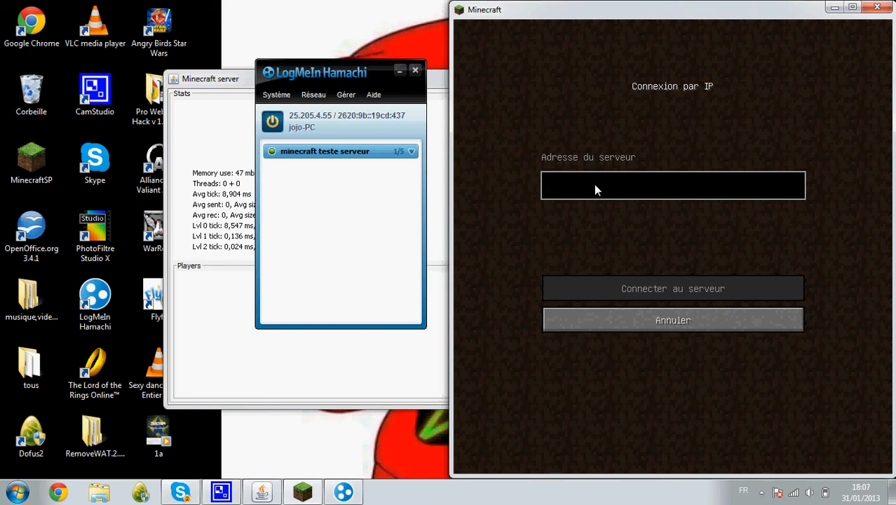
click(307, 366)
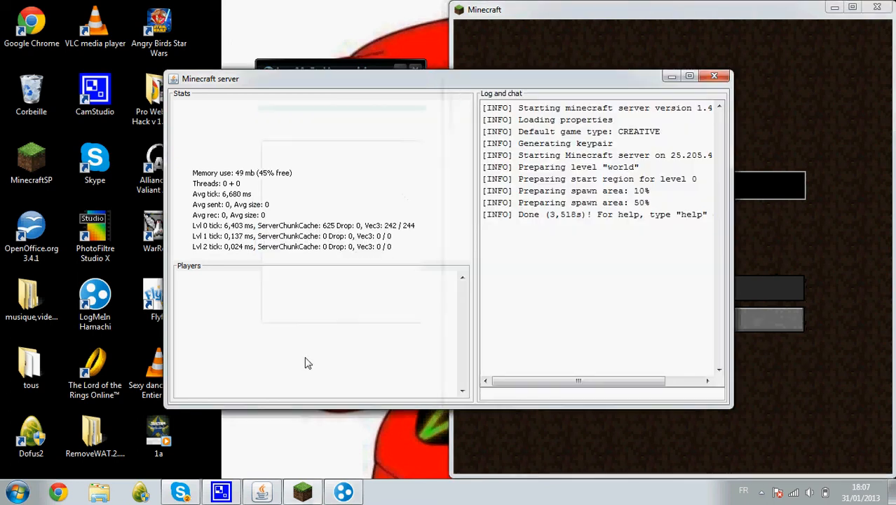
click(561, 65)
drag(376, 71, 374, 68)
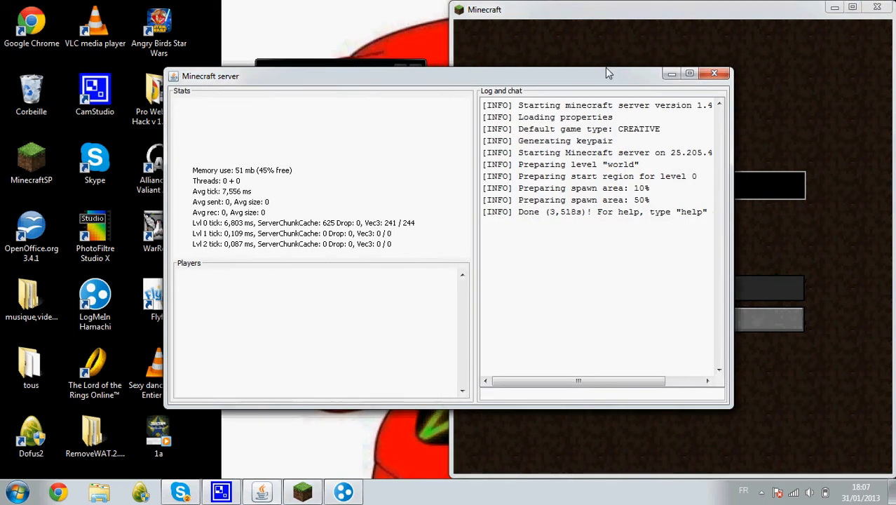
click(601, 63)
click(394, 64)
click(399, 70)
click(357, 493)
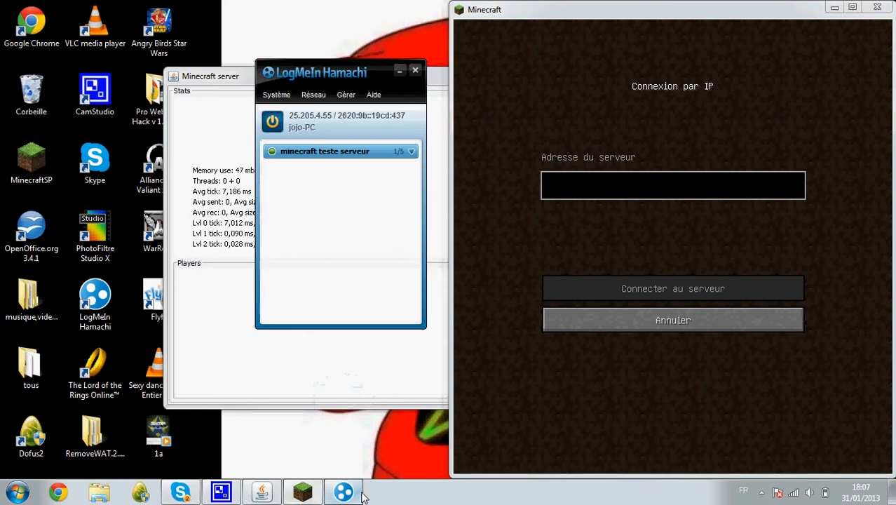
Connect to 25.205.4.55:25565, which fails with a User not premium error.
click(559, 187)
text(25.2)
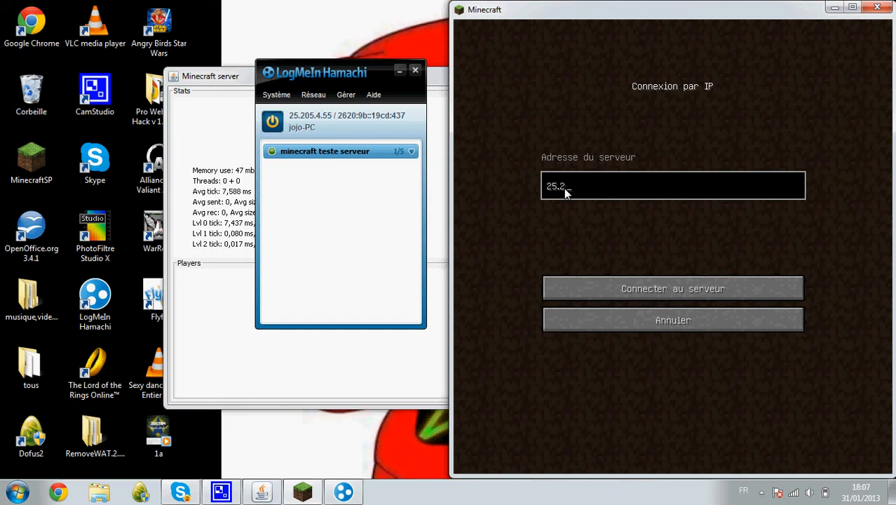
text(05.4.55:)
text(25565)
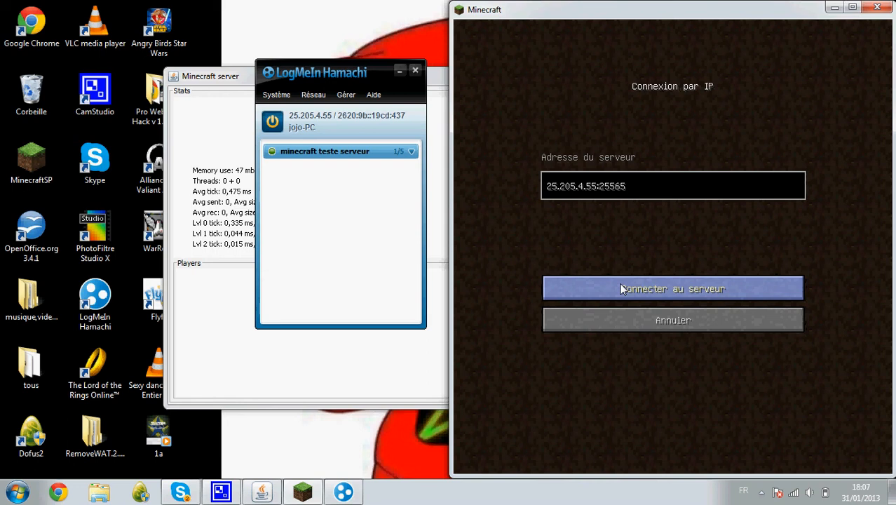
click(657, 287)
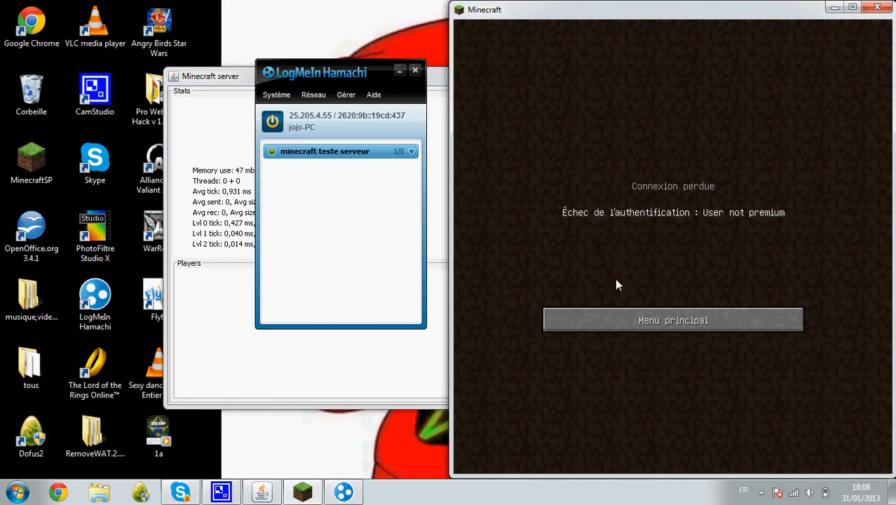
Return to the main menu, stop the server with the stop command, and minimize Minecraft and Hamachi.
click(623, 314)
click(832, 9)
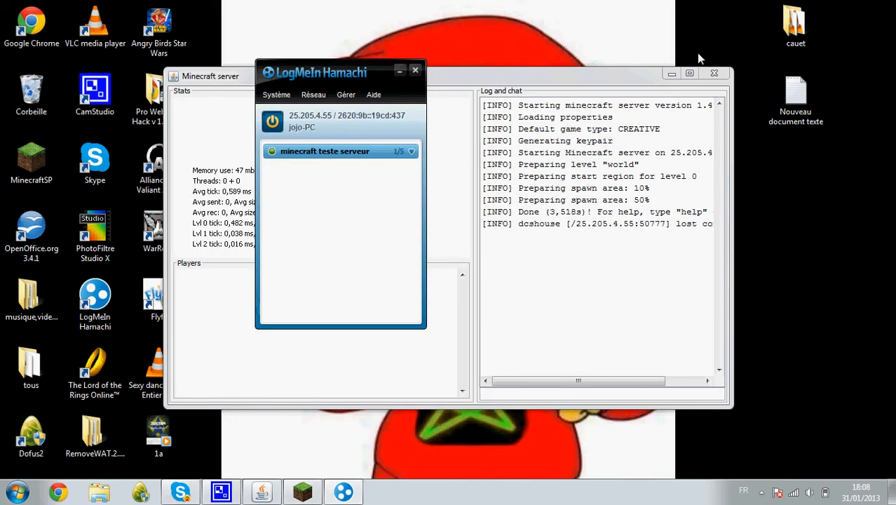
click(576, 396)
text(stop)
key(Return)
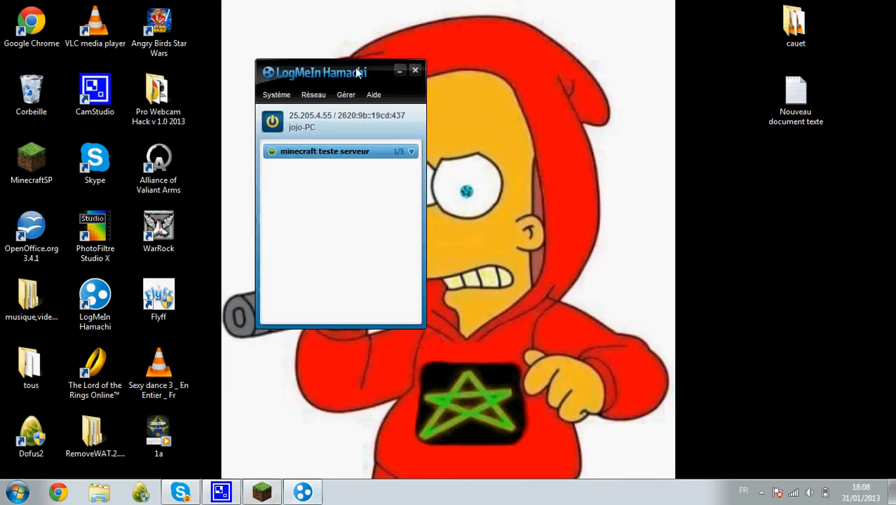
click(398, 72)
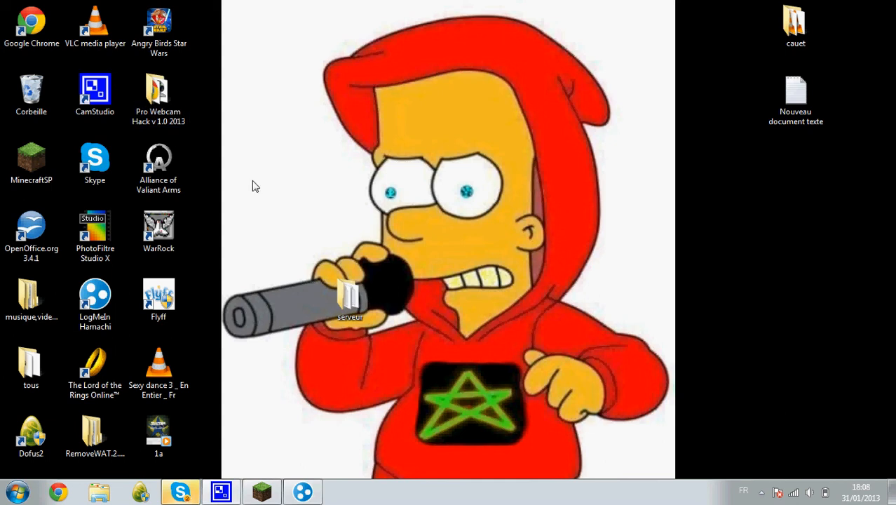
Open server.properties from the serveur folder and change online-mode from true to false.
double_click(349, 298)
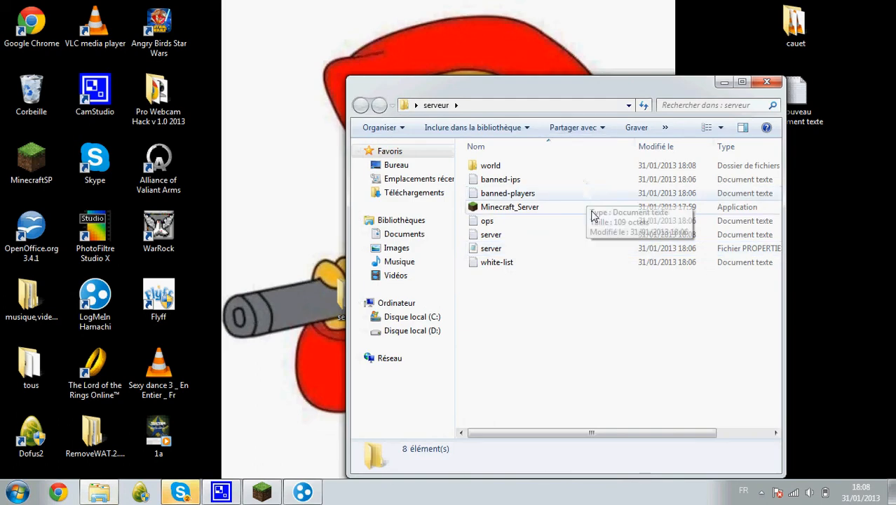
double_click(600, 254)
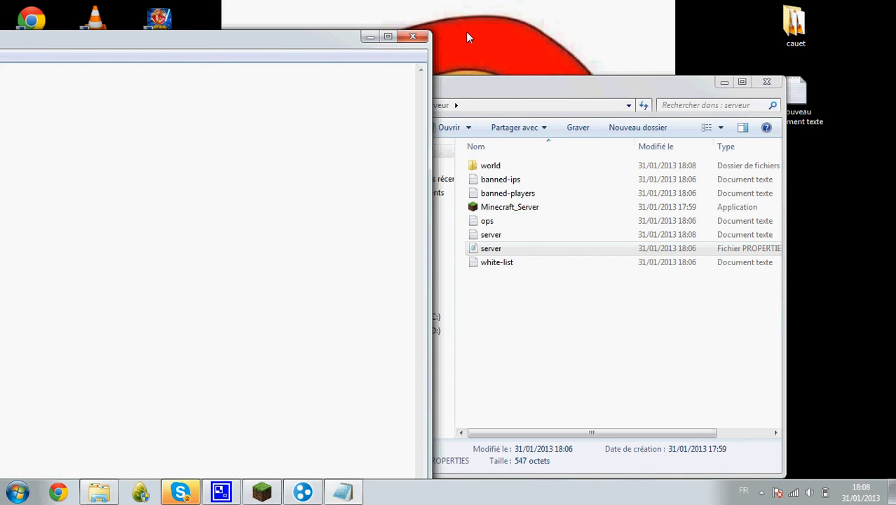
drag(524, 36, 690, 8)
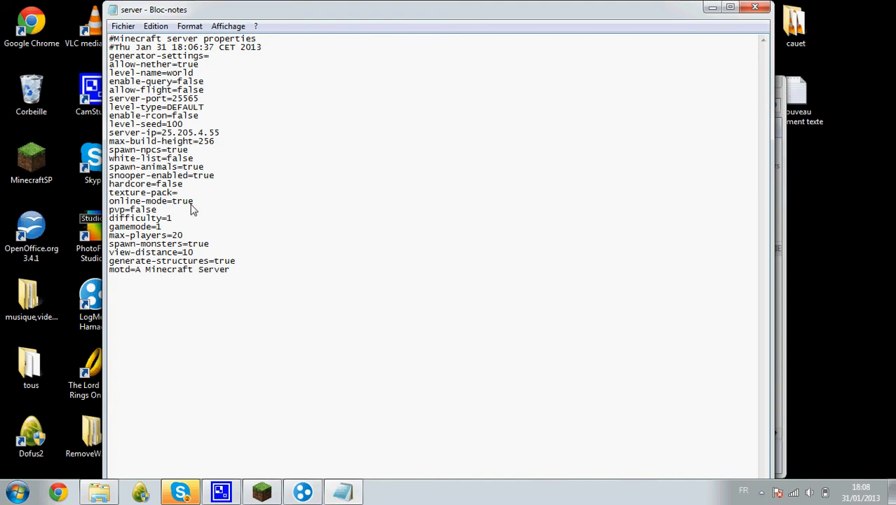
drag(194, 203, 176, 205)
text(false)
click(176, 201)
key(BackSpace)
Save server.properties and select Minecraft_Server to relaunch it.
click(752, 8)
click(400, 256)
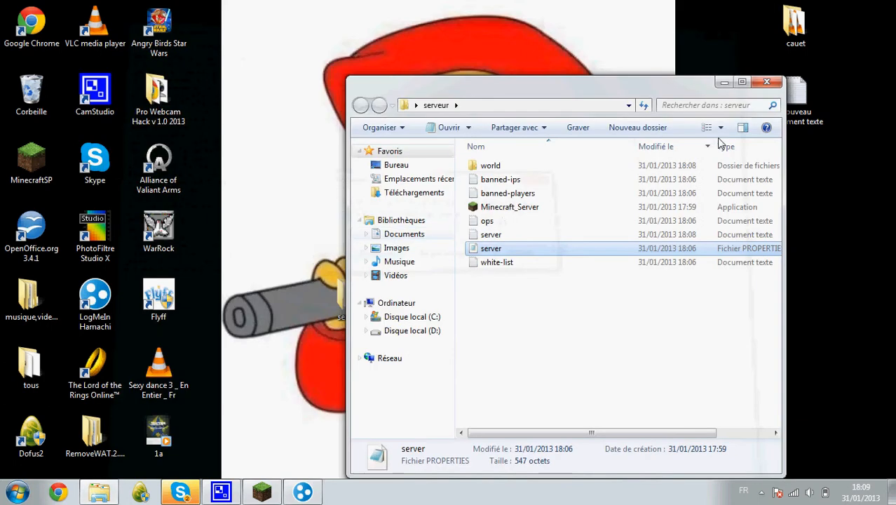
click(541, 208)
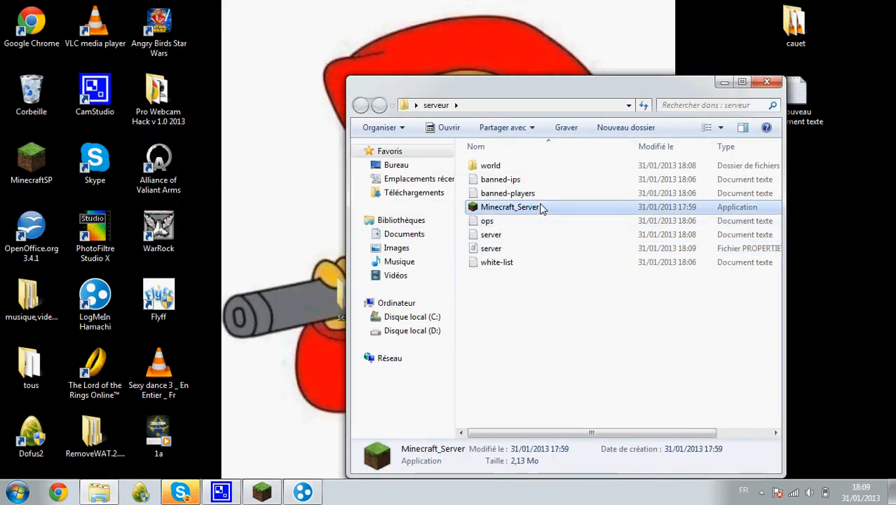
Return to Minecraft, open Multijoueur > Connexion par IP, and connect to 25.205.4.55:25565.
click(769, 83)
mouse_move(270, 492)
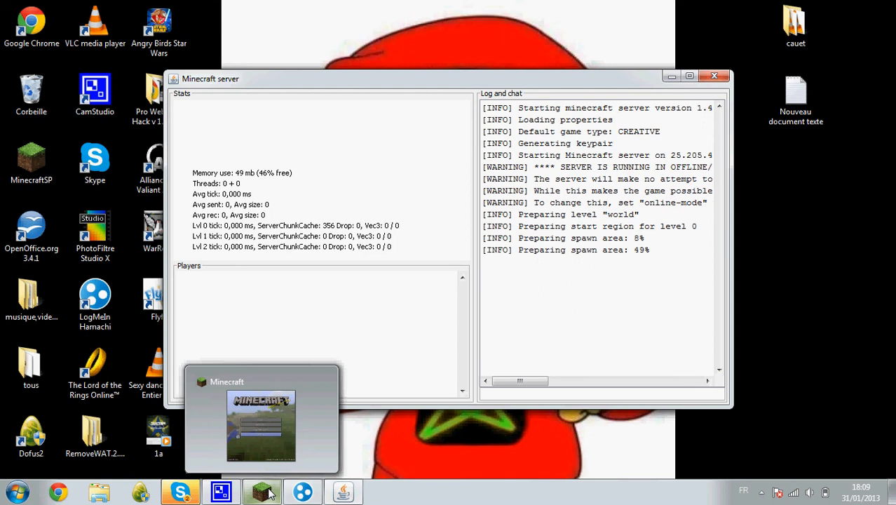
click(270, 493)
click(590, 244)
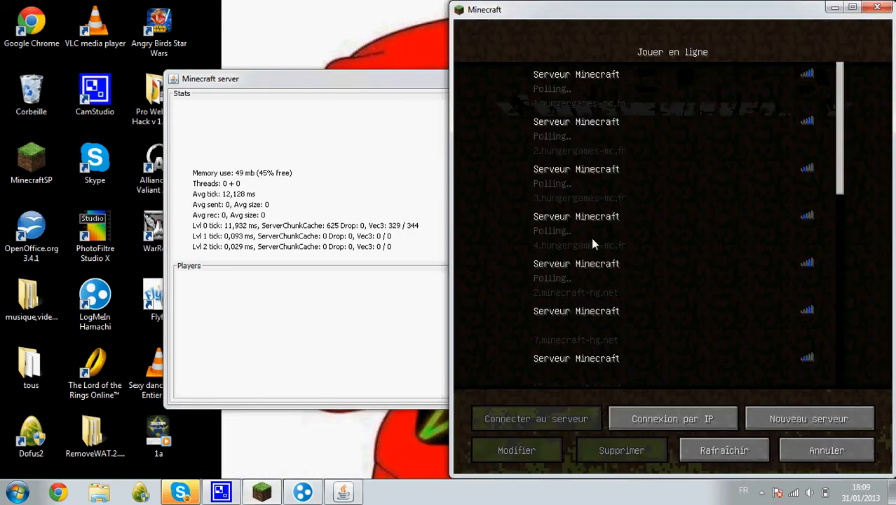
click(732, 419)
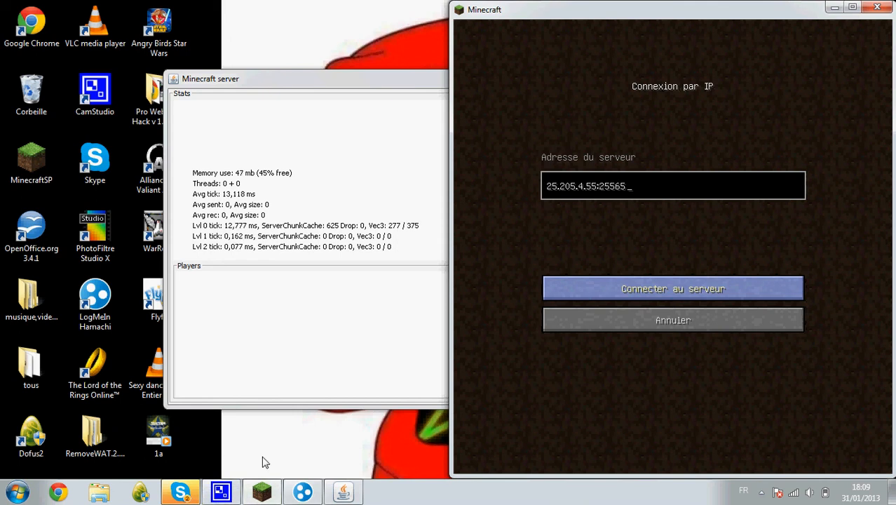
key(Return)
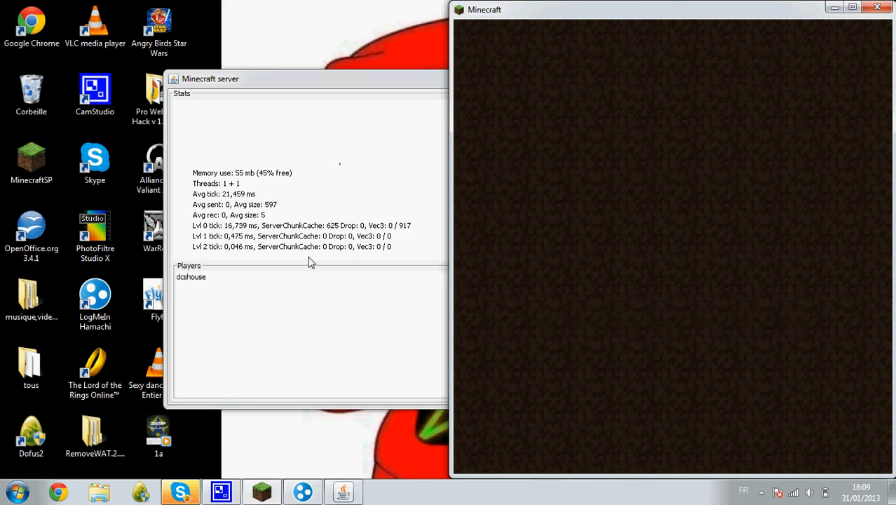
drag(354, 90, 699, 380)
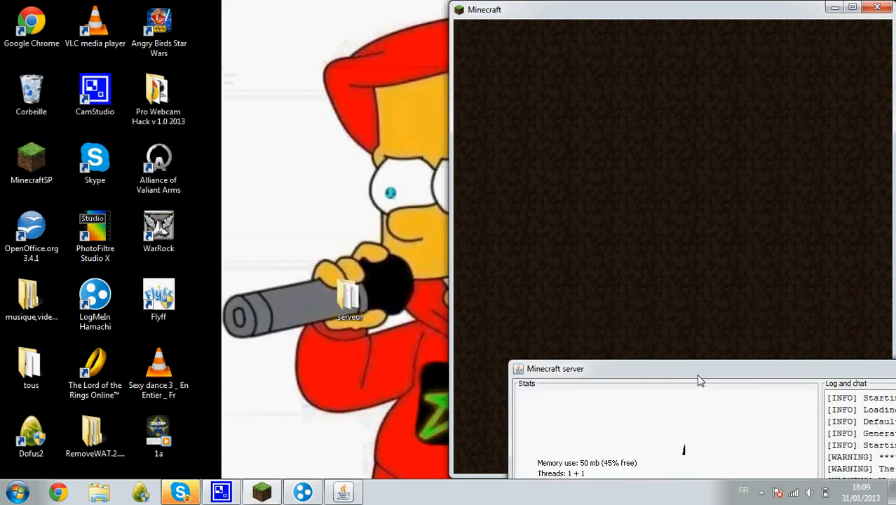
double_click(382, 287)
double_click(499, 262)
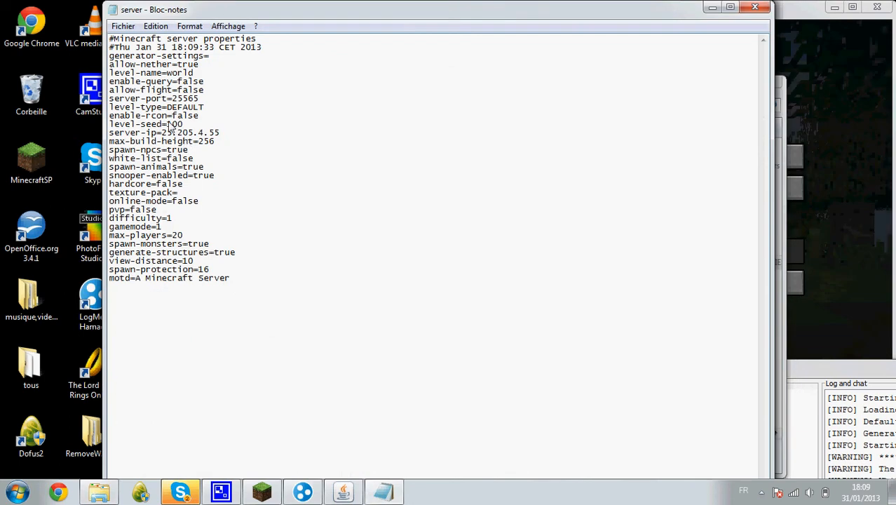
drag(171, 99, 201, 104)
click(750, 10)
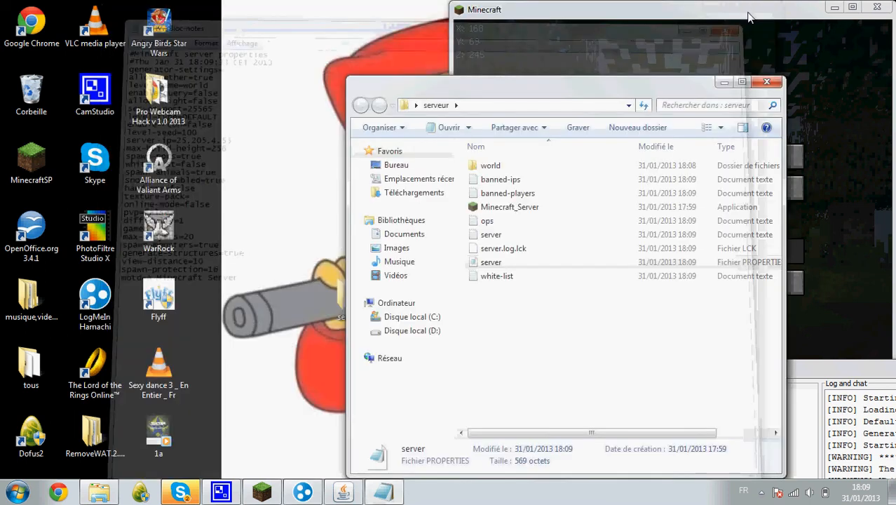
click(767, 82)
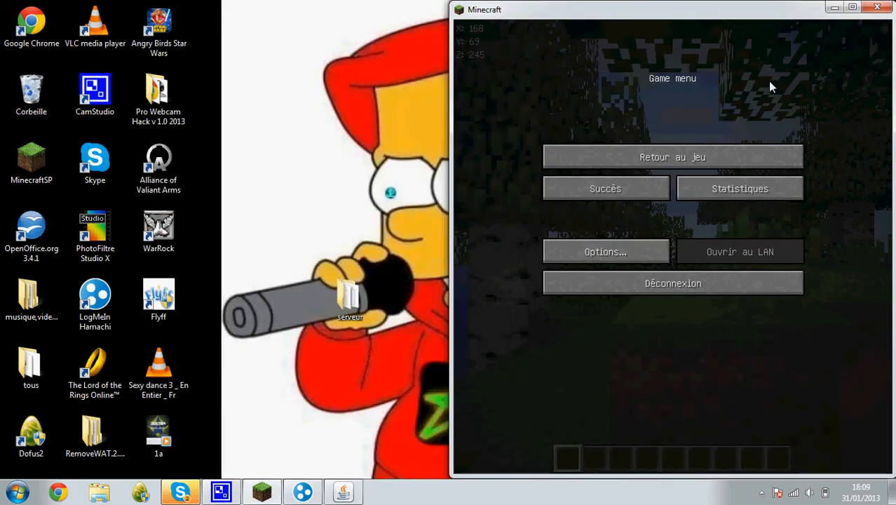
drag(686, 17, 269, 239)
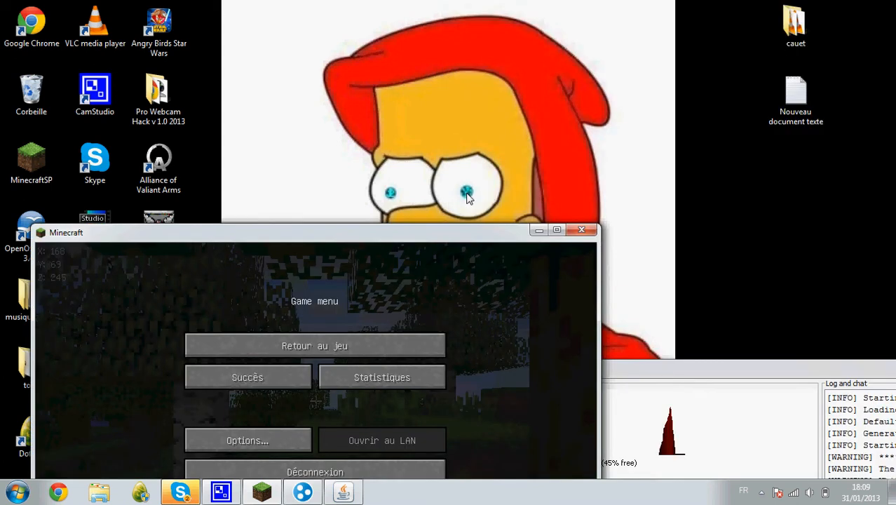
Go full screen, walk into the trees and break the birch logs up the trunk.
click(555, 229)
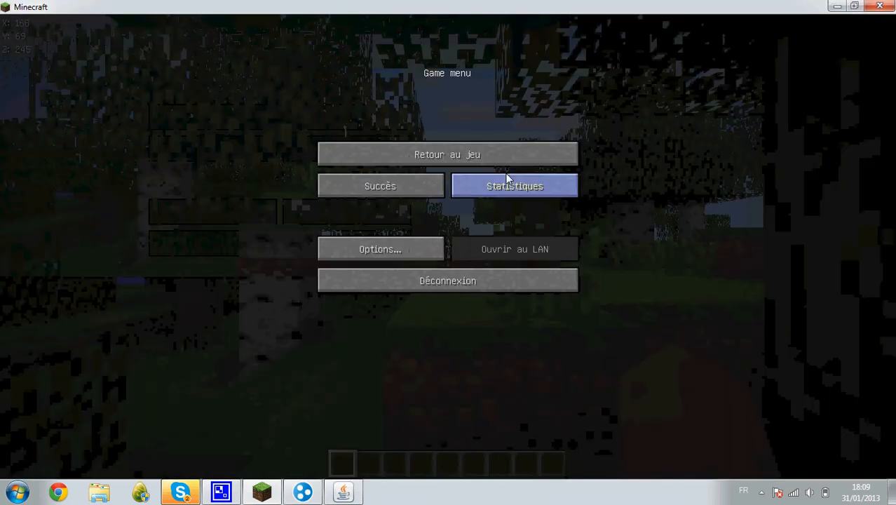
key(Escape)
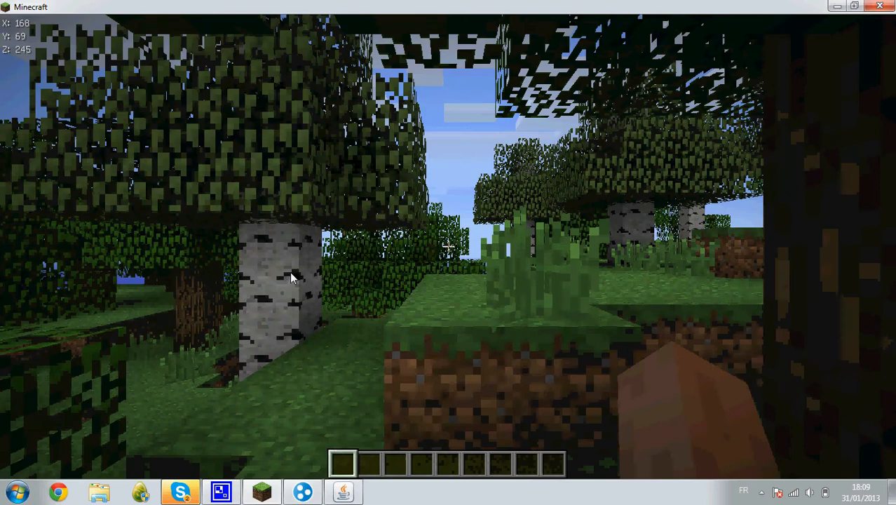
key(w)
key(w)
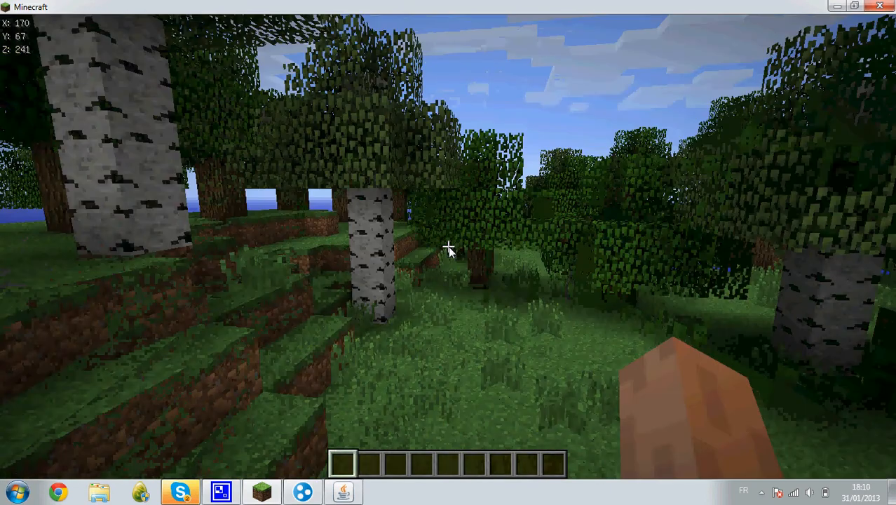
key(w)
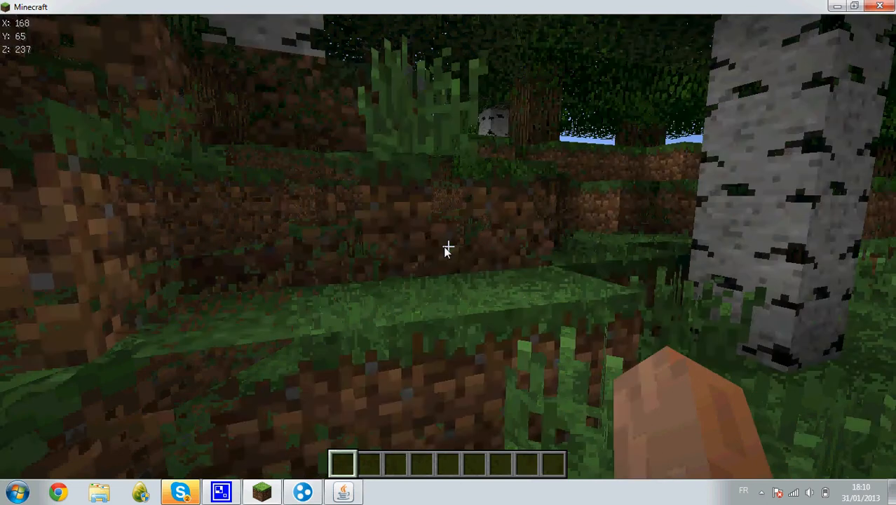
key(w)
key(space)
key(w)
key(space)
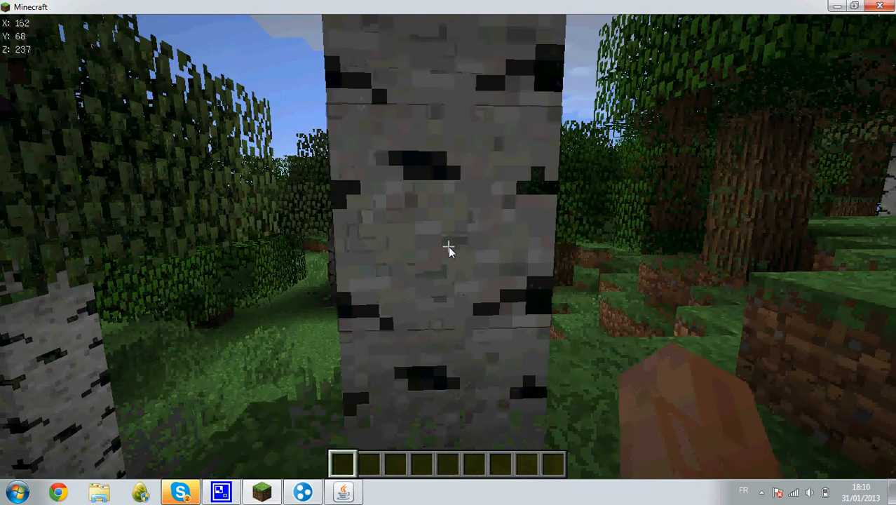
click(448, 247)
click(449, 247)
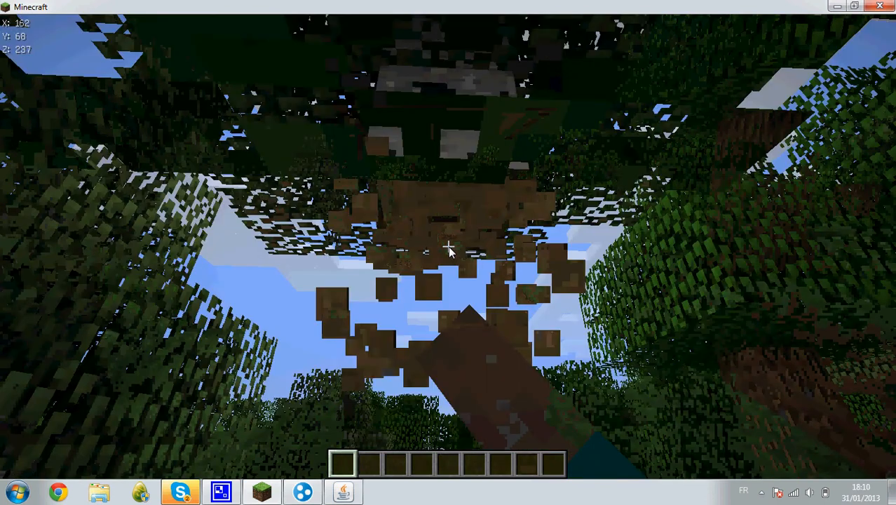
Disconnect from the server through the game menu and quit Minecraft.
key(Escape)
click(465, 284)
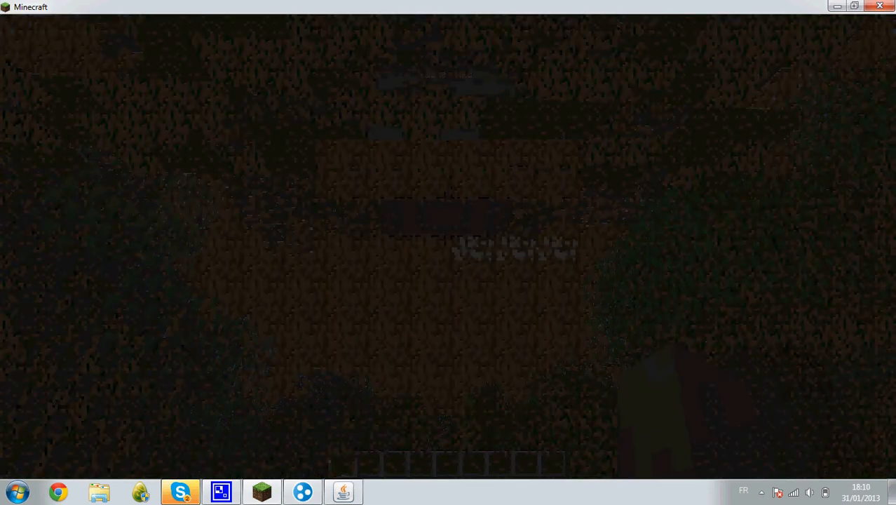
key(alt+F4)
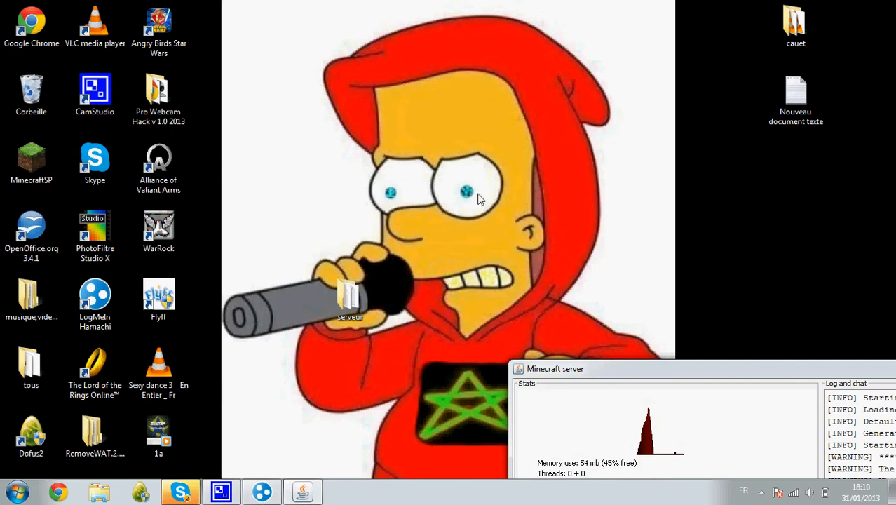
Centre the server window, close it to stop the server, and show the hidden tray icons.
drag(745, 373, 443, 96)
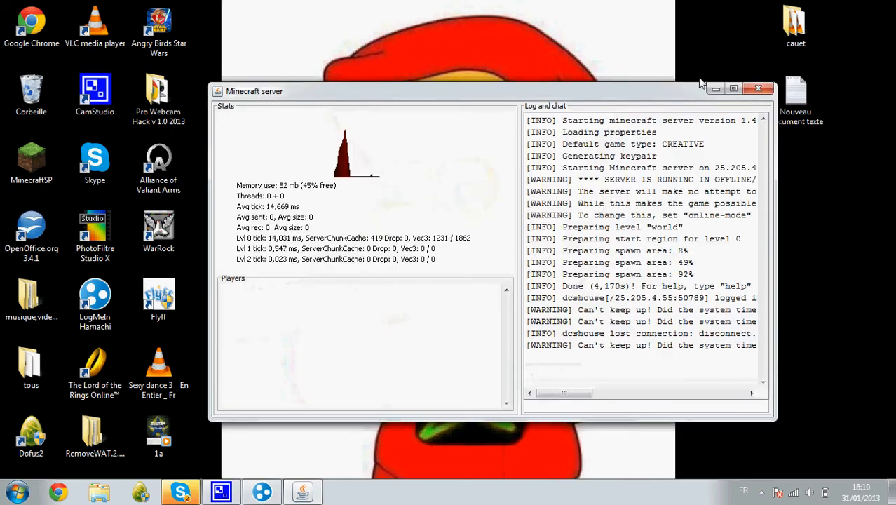
click(759, 89)
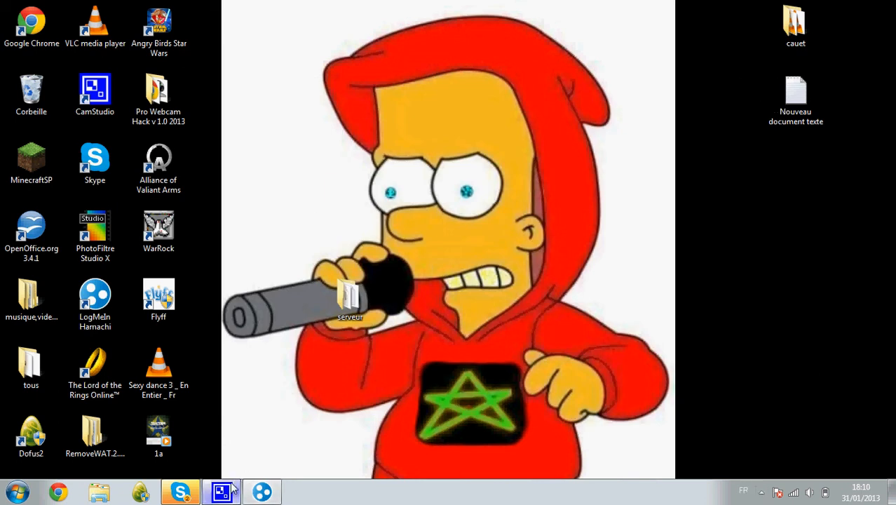
click(762, 492)
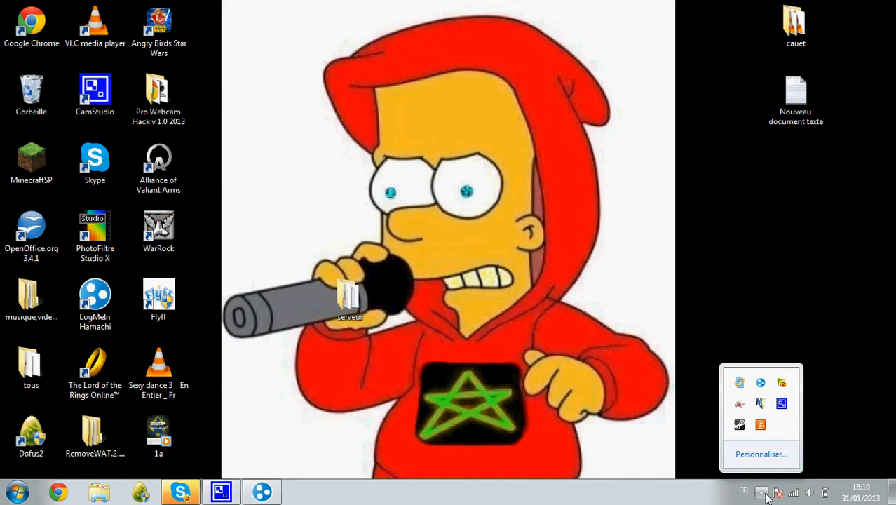
Browse the serveur folder, selecting the server text file and the Minecraft_Server application.
double_click(338, 289)
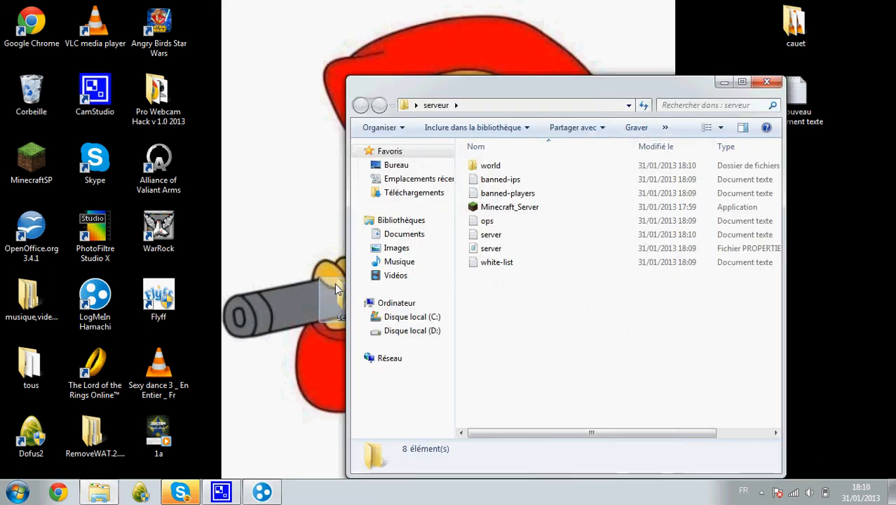
click(500, 234)
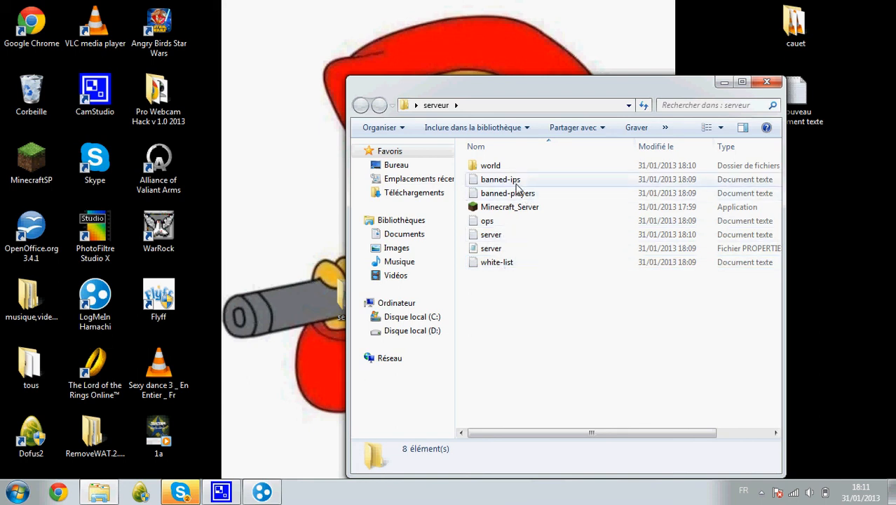
click(534, 240)
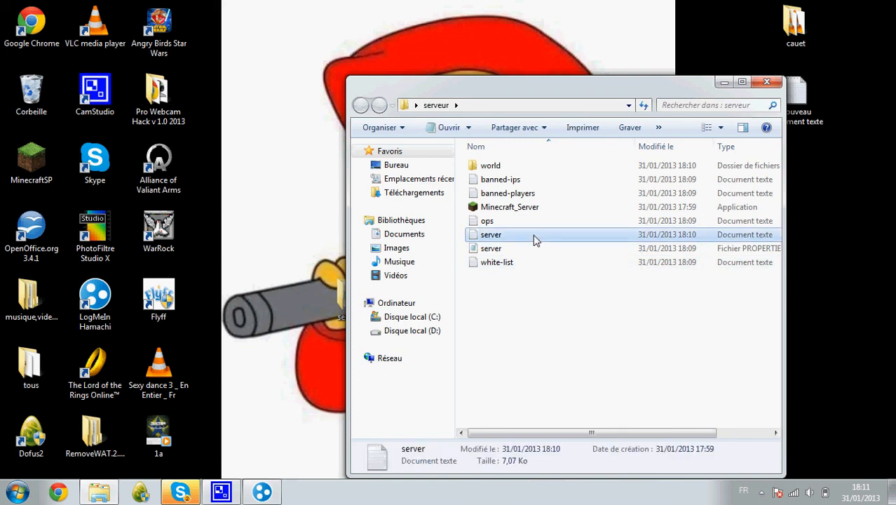
click(516, 206)
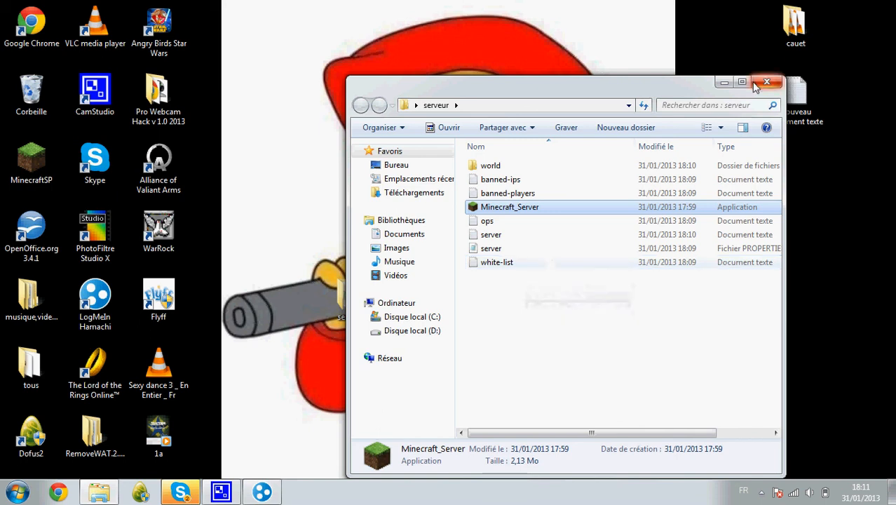
View server.properties in Notepad, close it and the folder, then bring up CamStudio.
double_click(519, 249)
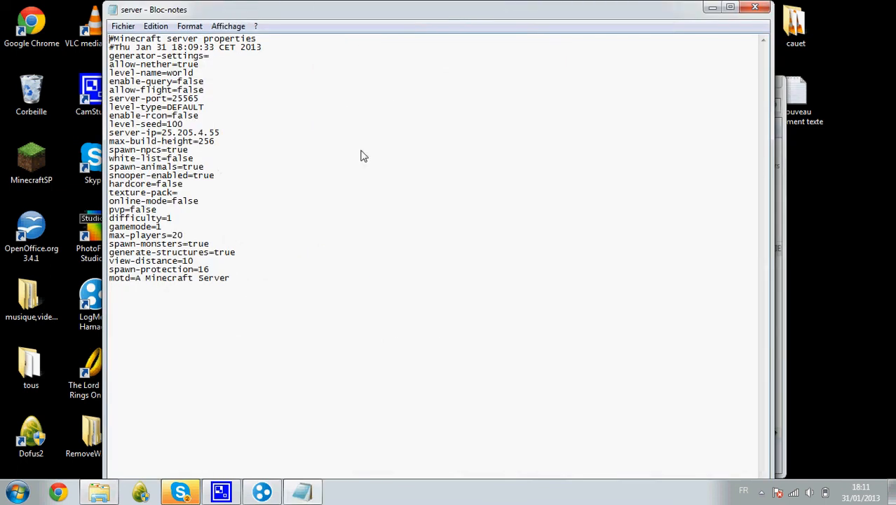
click(750, 8)
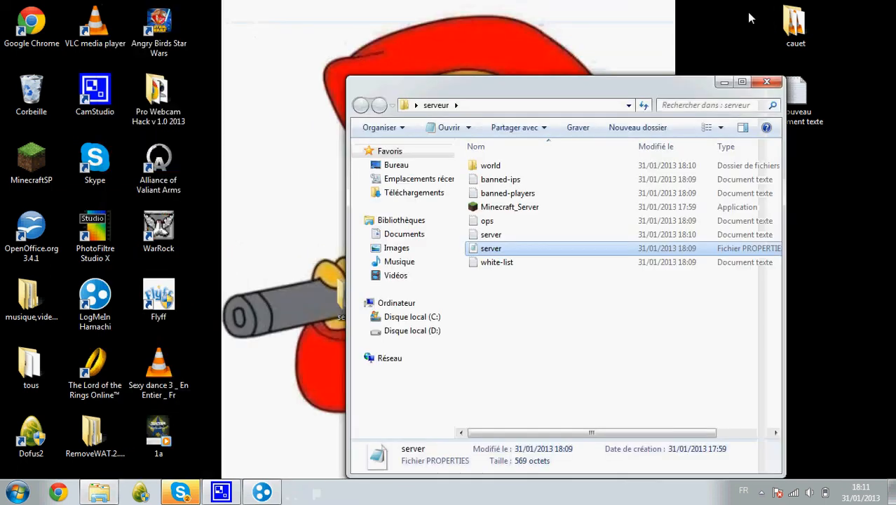
click(757, 80)
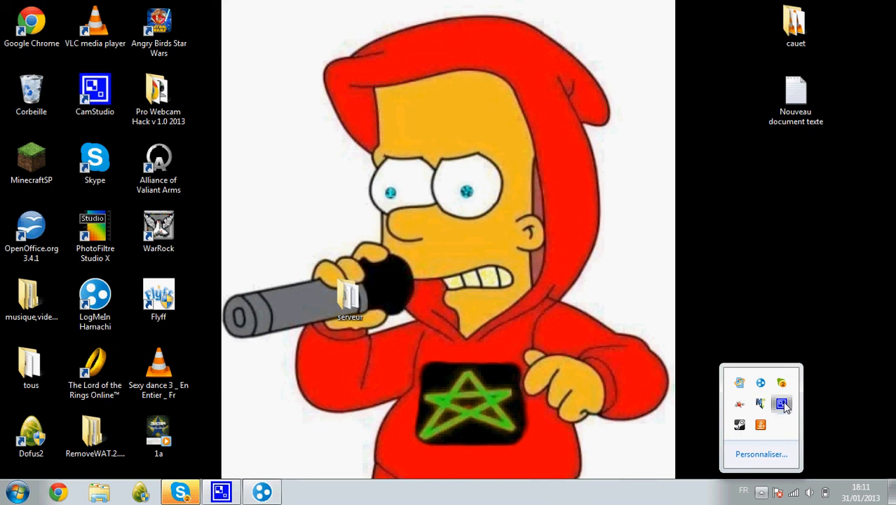
click(781, 404)
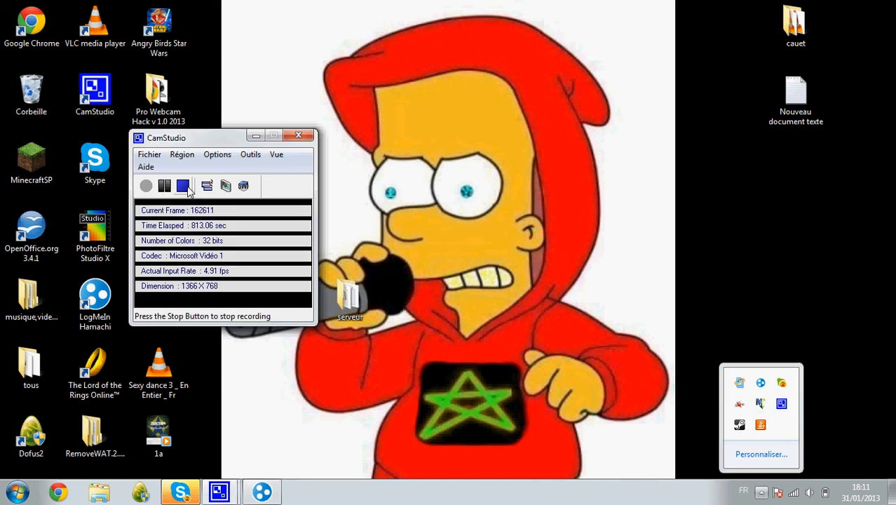